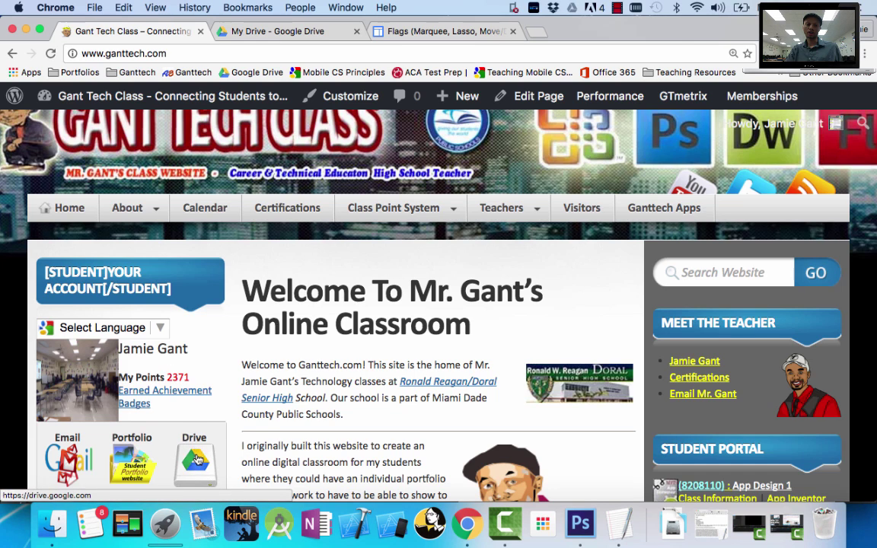
- Open Google Drive from the class website, peek into 2016-17 Classes, then return to My Drive
{"action": "left_click", "coordinate": [195, 459]}
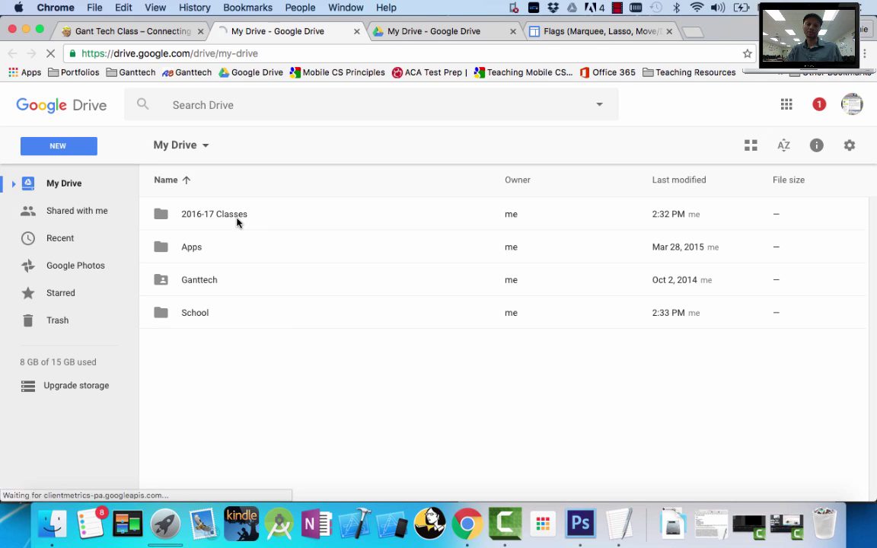
{"action": "left_click", "coordinate": [168, 216]}
{"action": "double_click", "coordinate": [168, 216]}
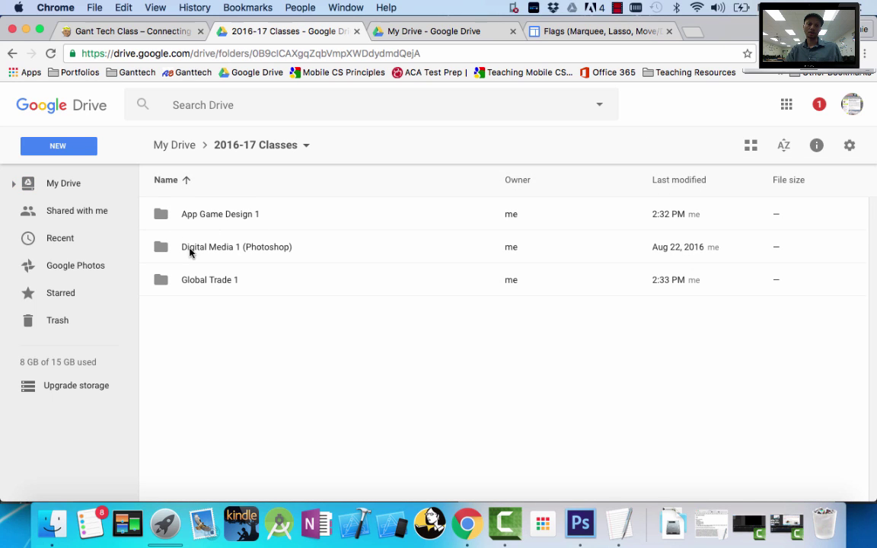
{"action": "left_click", "coordinate": [175, 149]}
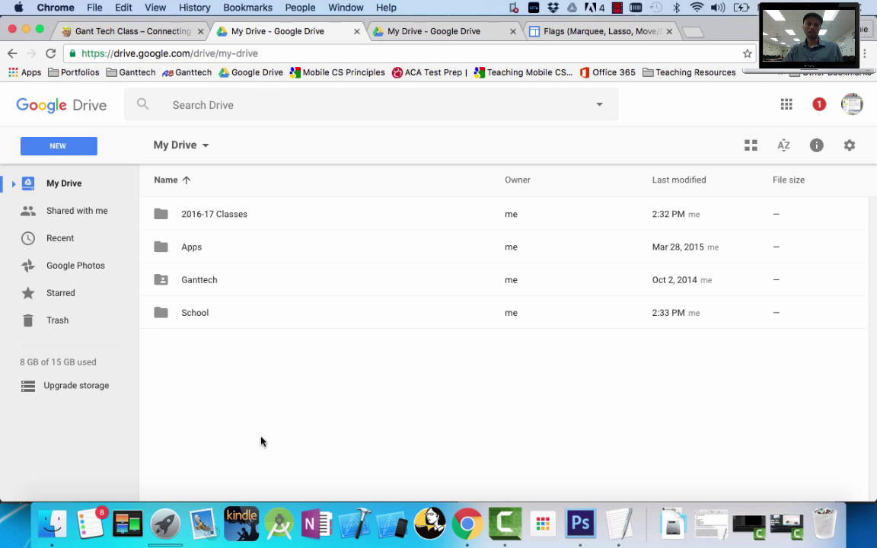
- Create a new folder named 'My Classes 2016-17' in My Drive
{"action": "left_click", "coordinate": [73, 150]}
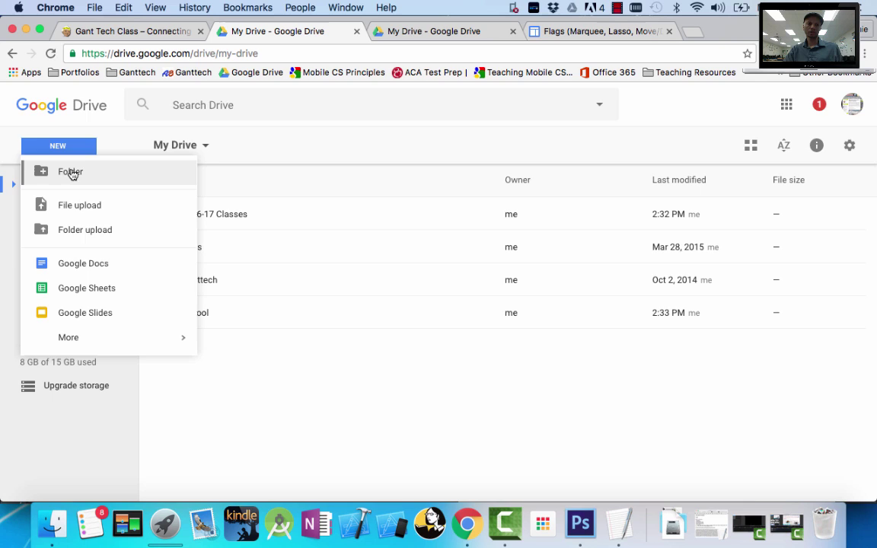
{"action": "left_click", "coordinate": [70, 172]}
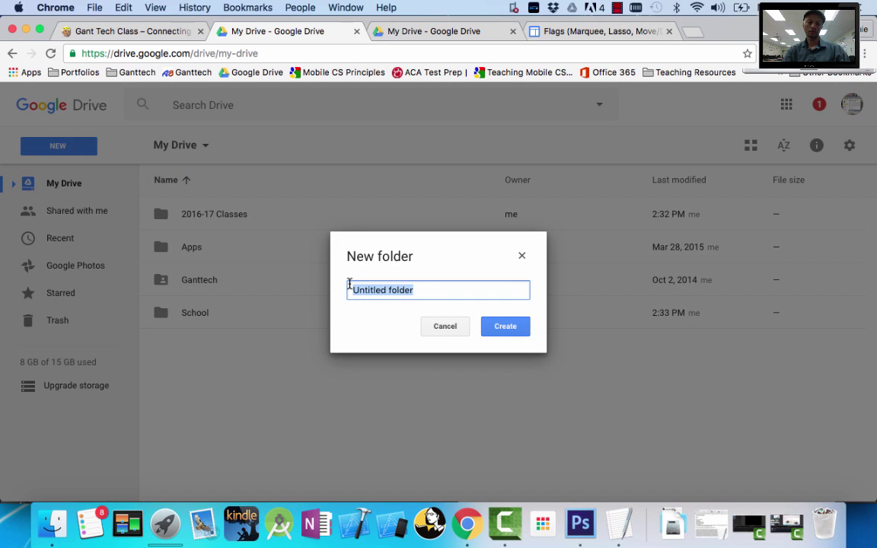
{"action": "type", "text": "My Classes"}
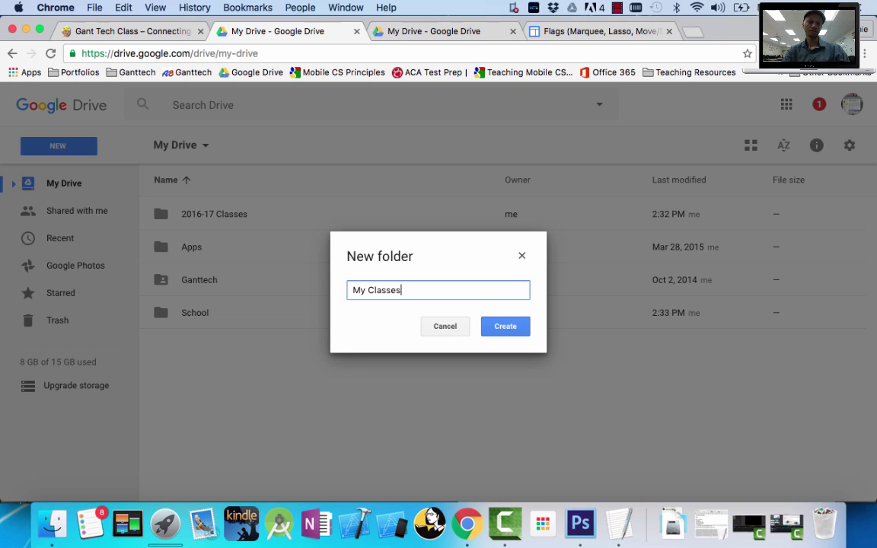
{"action": "type", "text": " 2016-17"}
{"action": "left_click", "coordinate": [496, 328]}
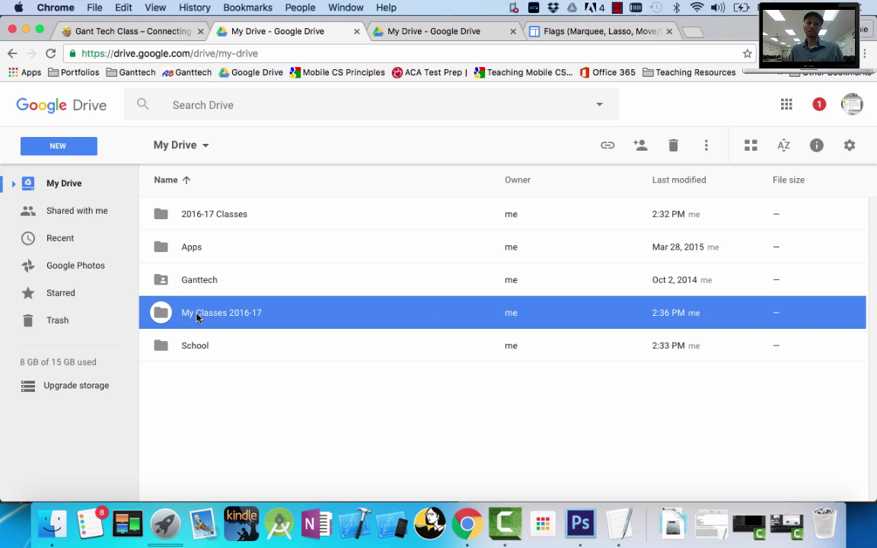
- Open My Classes 2016-17 and create an 'English 1' folder inside it
{"action": "double_click", "coordinate": [196, 317]}
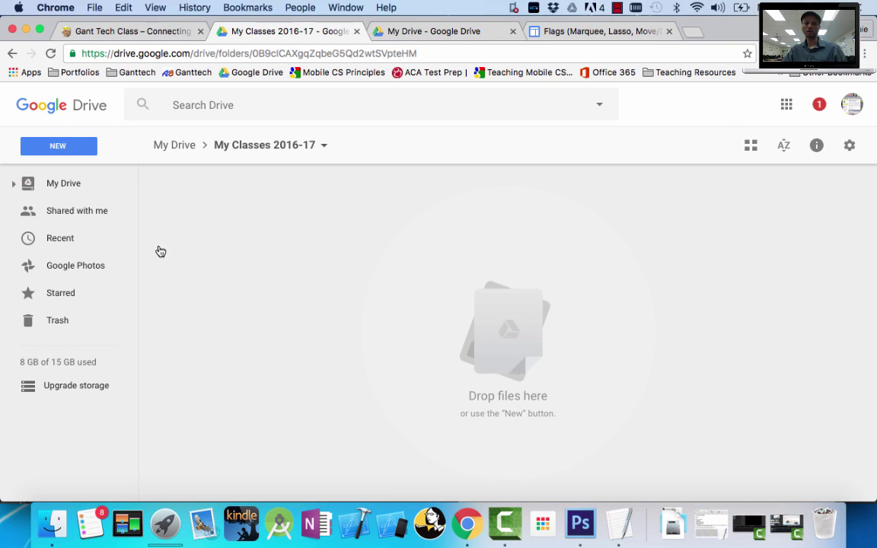
{"action": "left_click", "coordinate": [63, 150]}
{"action": "left_click", "coordinate": [65, 170]}
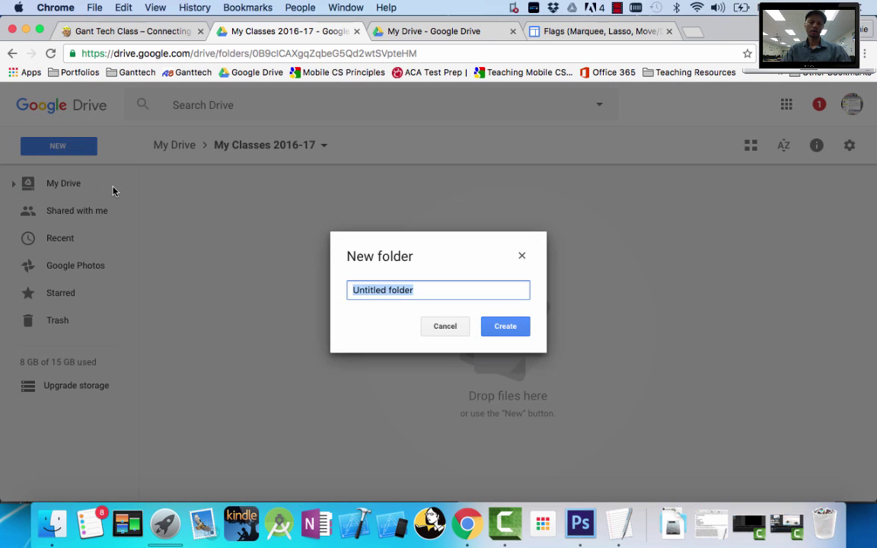
{"action": "type", "text": "English 1"}
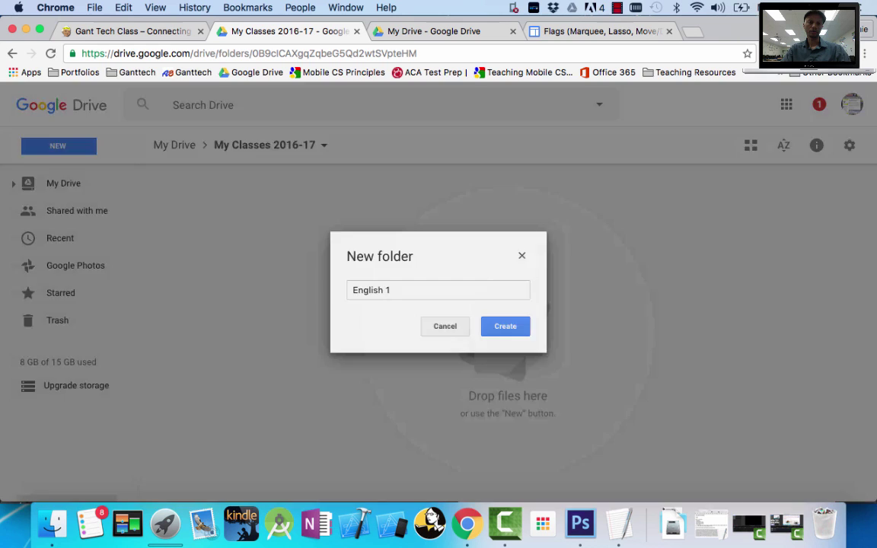
{"action": "key", "text": "Return"}
- Add 'Biology' and 'App Game Design 1' folders
{"action": "left_click", "coordinate": [68, 145]}
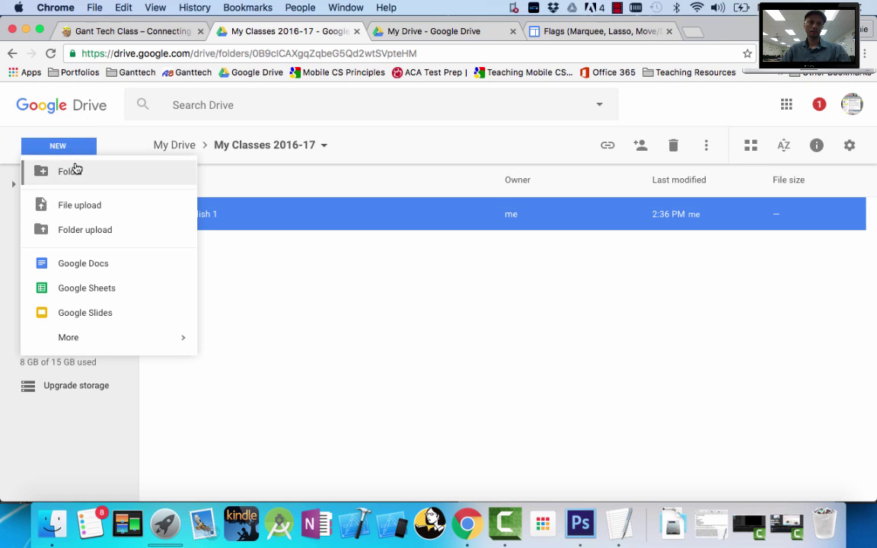
{"action": "left_click", "coordinate": [74, 169]}
{"action": "type", "text": "Sci"}
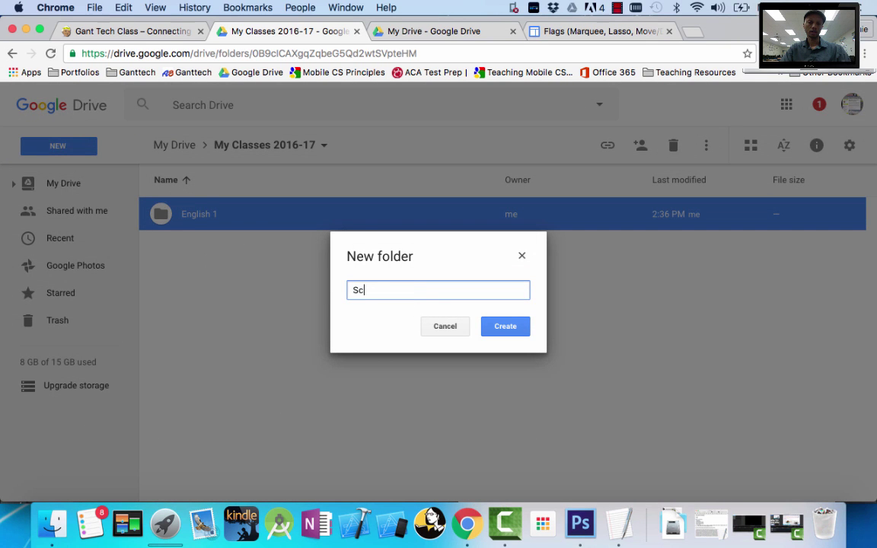
{"action": "key", "text": "BackSpace"}
{"action": "key", "text": "BackSpace"}
{"action": "key", "text": "BackSpace"}
{"action": "type", "text": "Biology"}
{"action": "key", "text": "Return"}
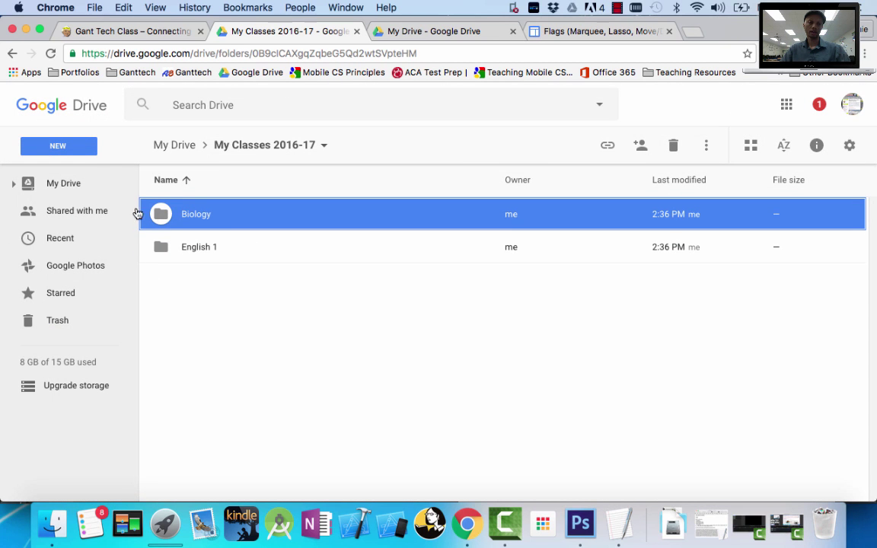
{"action": "left_click", "coordinate": [62, 146]}
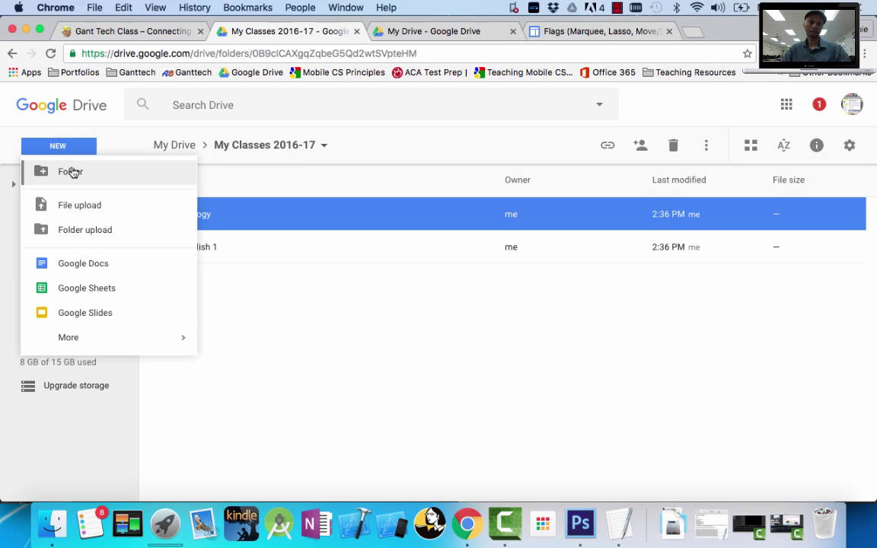
{"action": "left_click", "coordinate": [70, 171]}
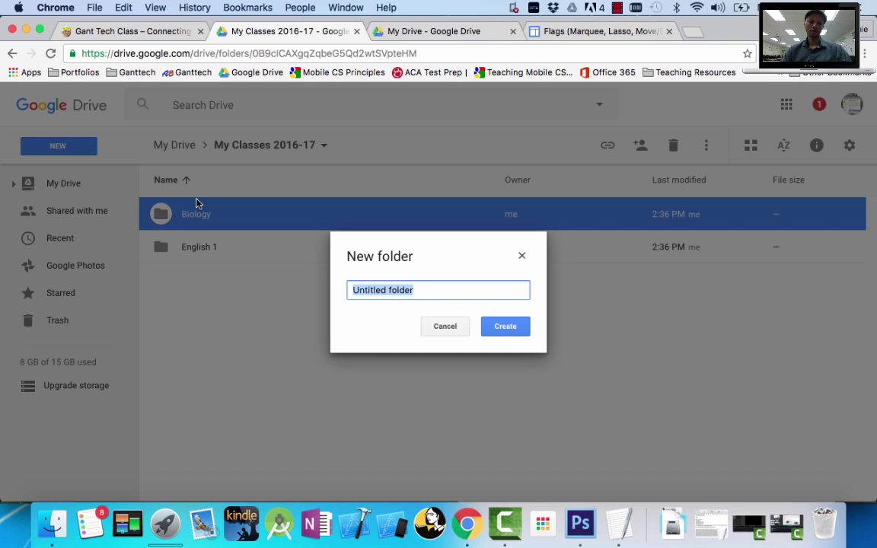
{"action": "type", "text": "Game"}
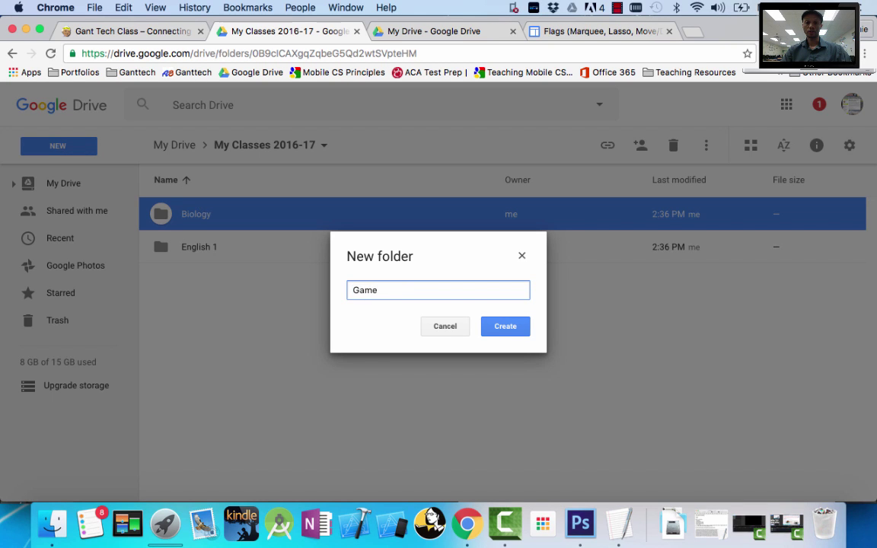
{"action": "key", "text": "BackSpace"}
{"action": "key", "text": "BackSpace"}
{"action": "key", "text": "BackSpace"}
{"action": "type", "text": "Ap"}
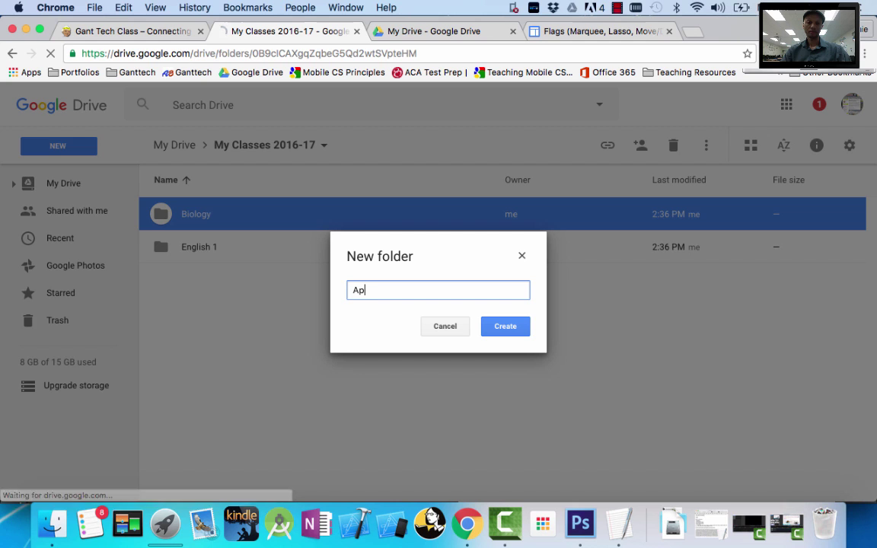
{"action": "type", "text": "p Game D"}
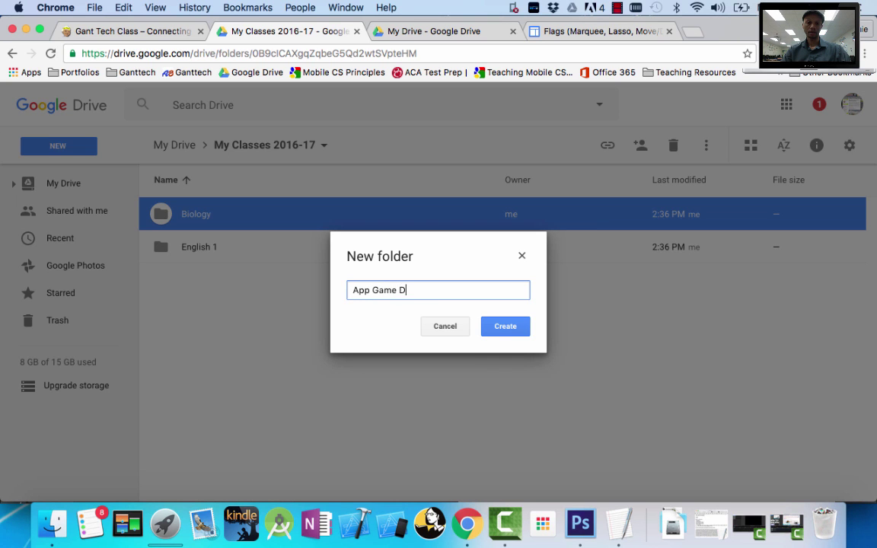
{"action": "type", "text": "esign 1"}
{"action": "key", "text": "Return"}
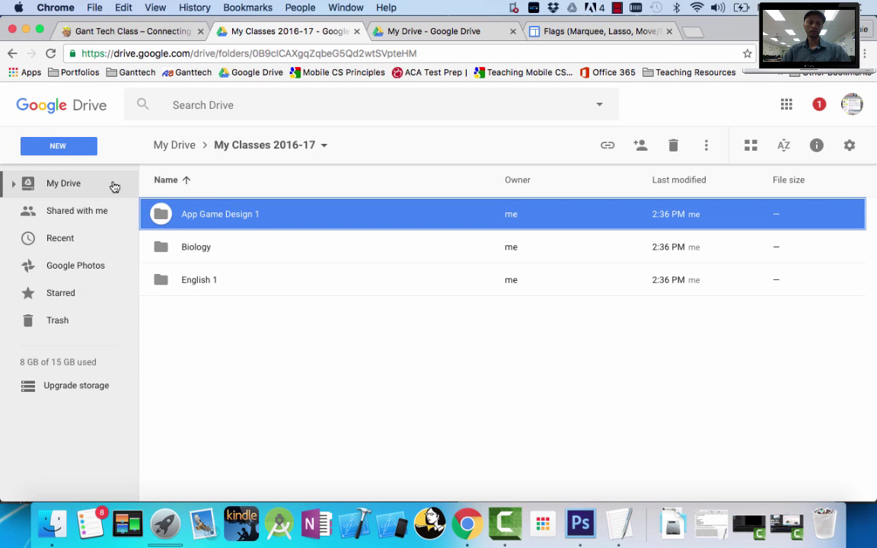
- Add 'Digital Media 1' and 'AP Computer Science' folders
{"action": "left_click", "coordinate": [60, 155]}
{"action": "left_click", "coordinate": [66, 169]}
{"action": "type", "text": "D"}
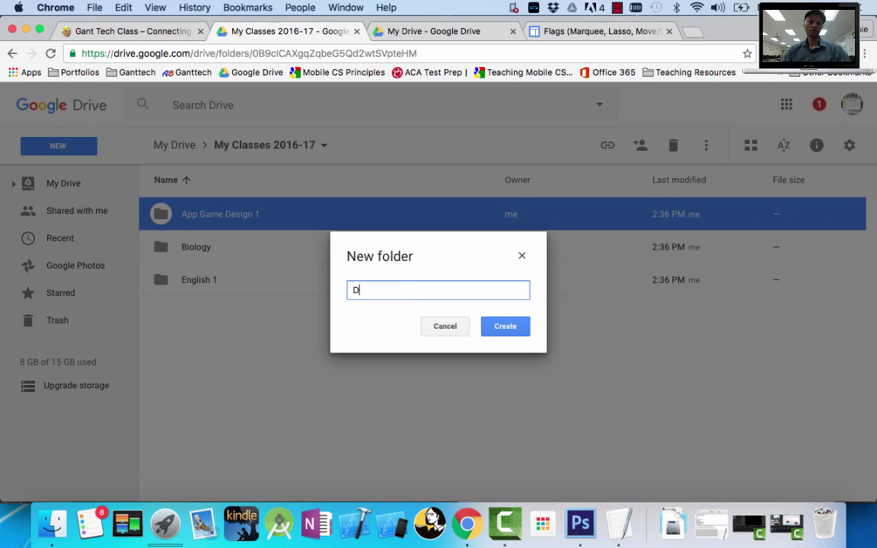
{"action": "type", "text": "igital Media 1"}
{"action": "key", "text": "Return"}
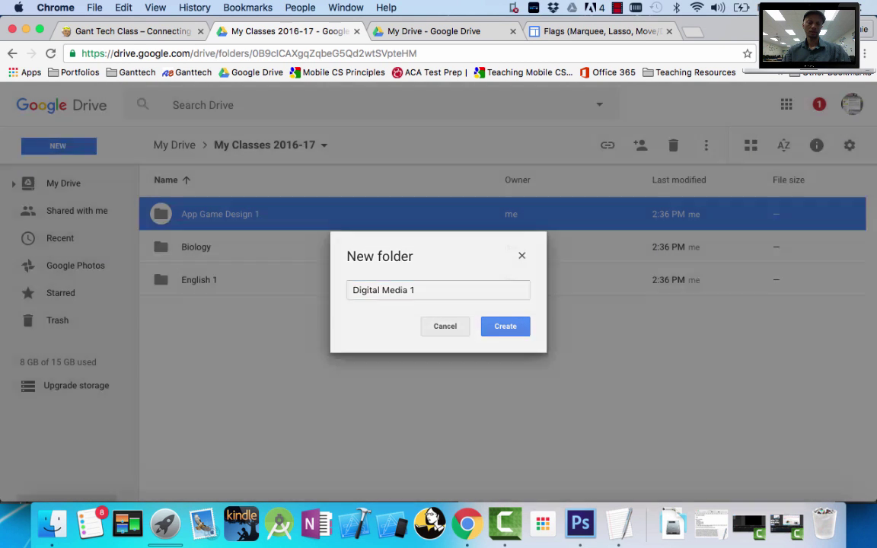
{"action": "left_click", "coordinate": [81, 153]}
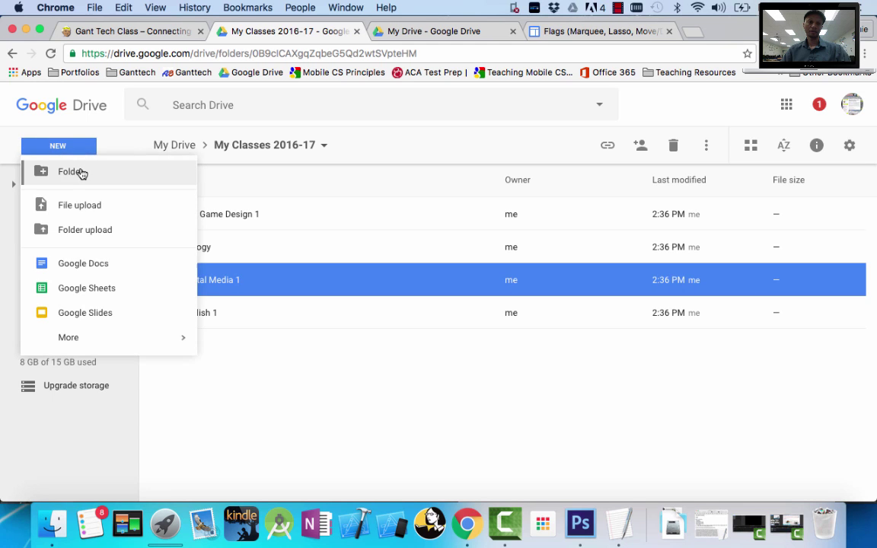
{"action": "left_click", "coordinate": [78, 172]}
{"action": "type", "text": "AP Computer Science"}
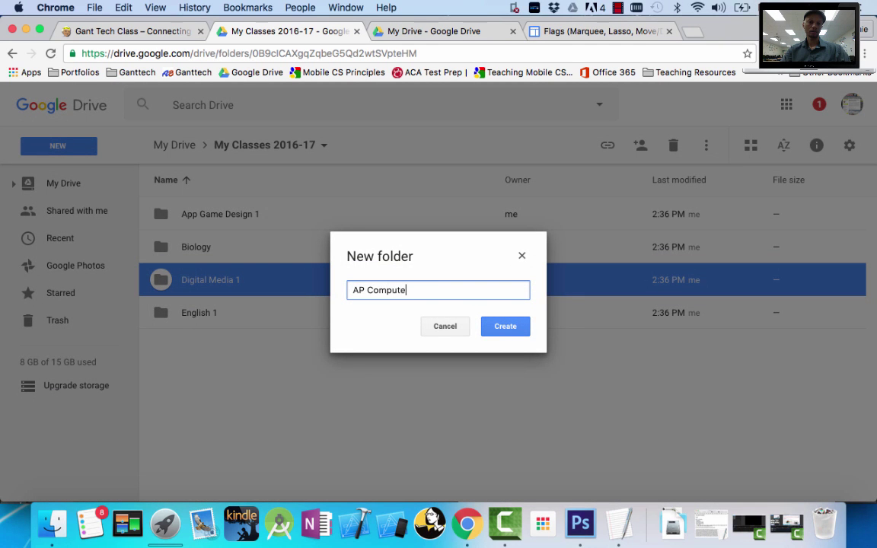
{"action": "key", "text": "Return"}
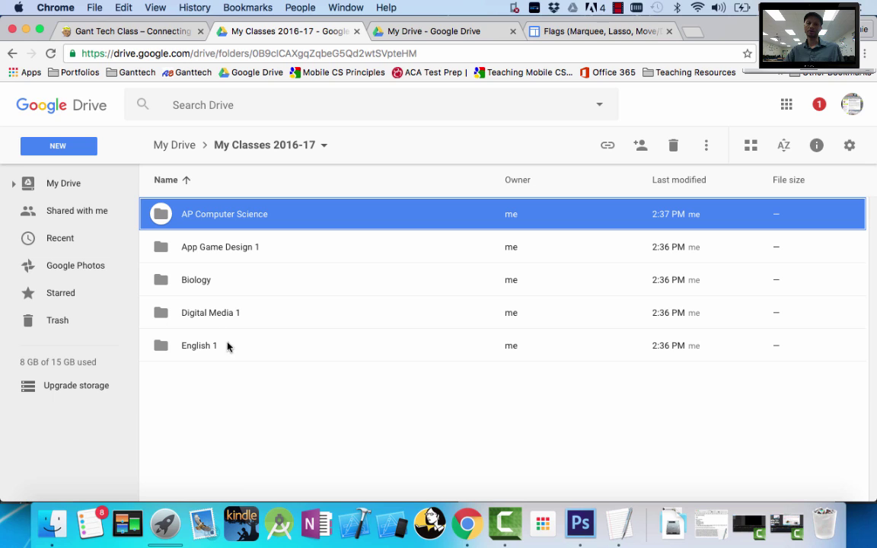
- Open App Game Design 1 and create '1st Grading Term' and '2nd Grading Term' folders
{"action": "double_click", "coordinate": [185, 250]}
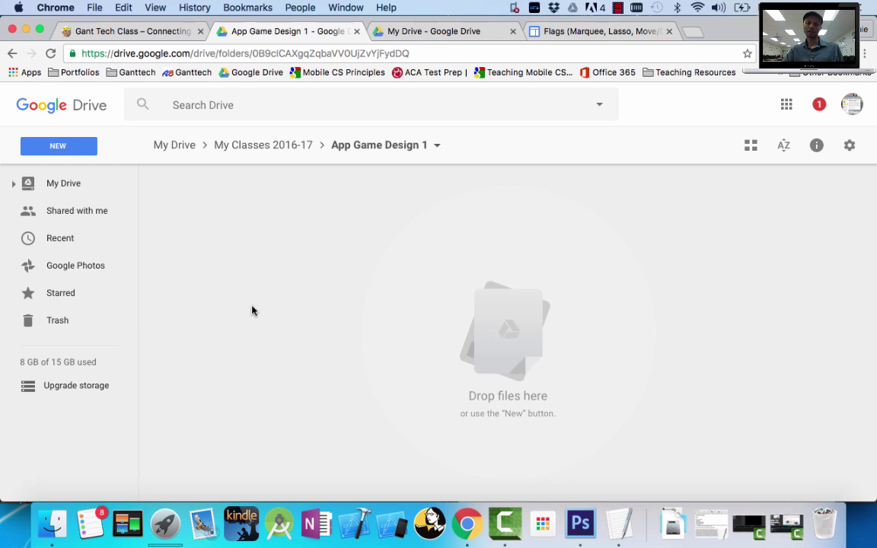
{"action": "left_click", "coordinate": [64, 141]}
{"action": "left_click", "coordinate": [57, 170]}
{"action": "type", "text": "1st"}
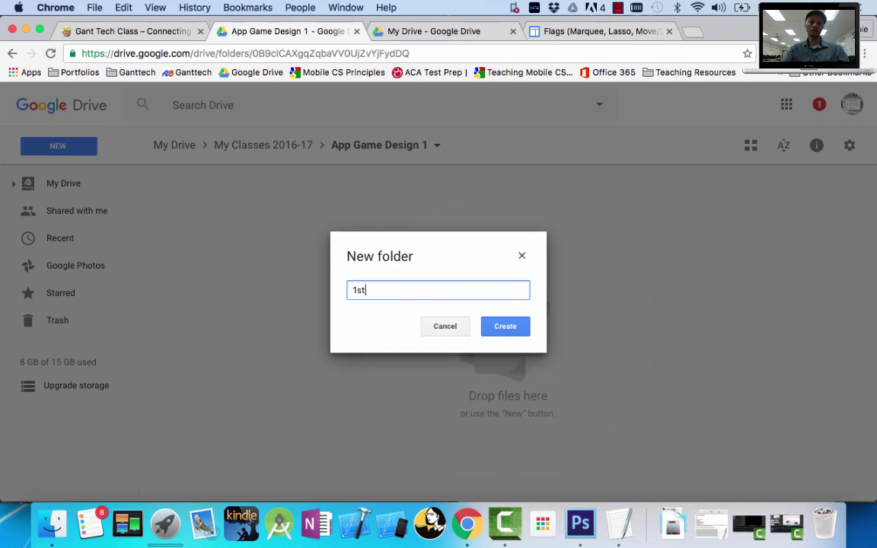
{"action": "type", "text": " Grading"}
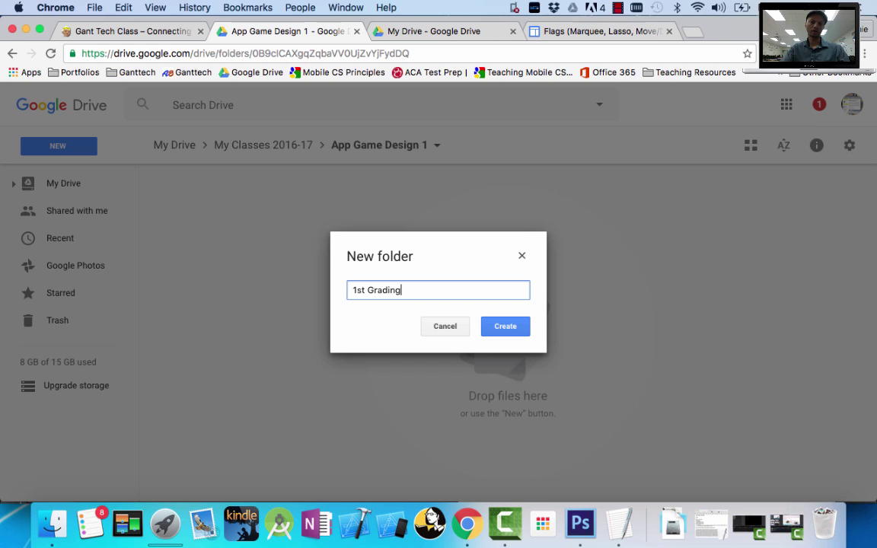
{"action": "type", "text": " Term"}
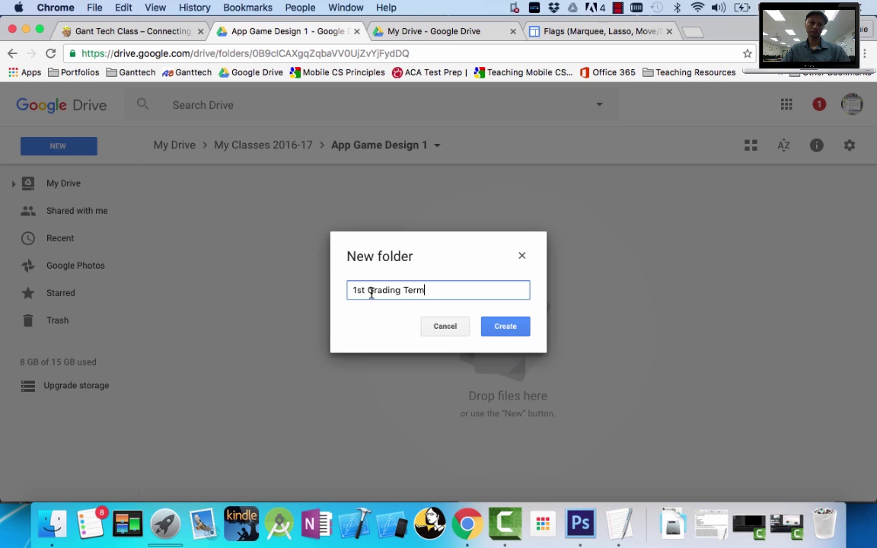
{"action": "left_click", "coordinate": [366, 291], "text": "shift"}
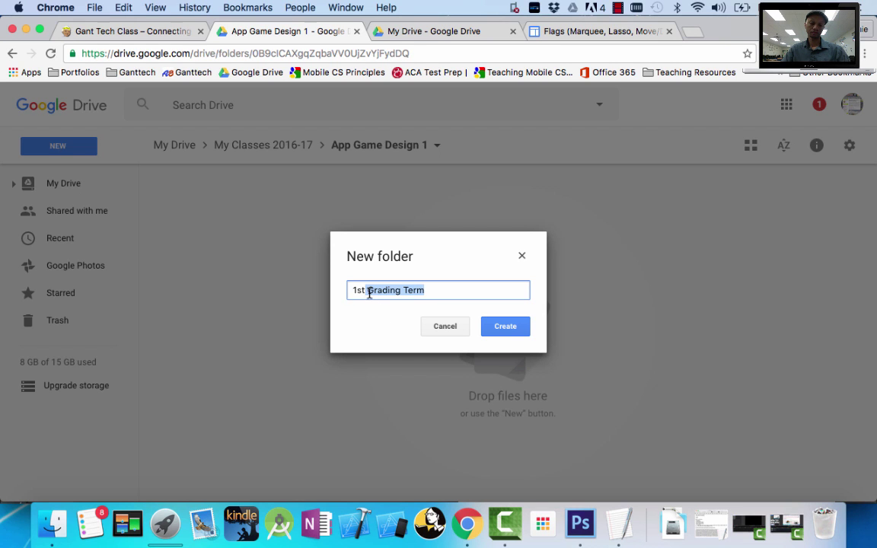
{"action": "left_click", "coordinate": [508, 330]}
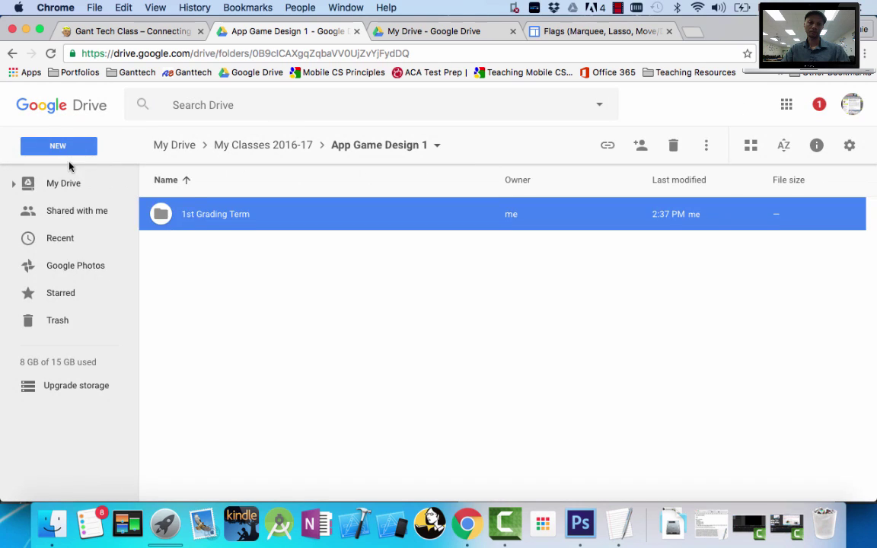
{"action": "left_click", "coordinate": [60, 148]}
{"action": "left_click", "coordinate": [62, 171]}
{"action": "type", "text": "2n"}
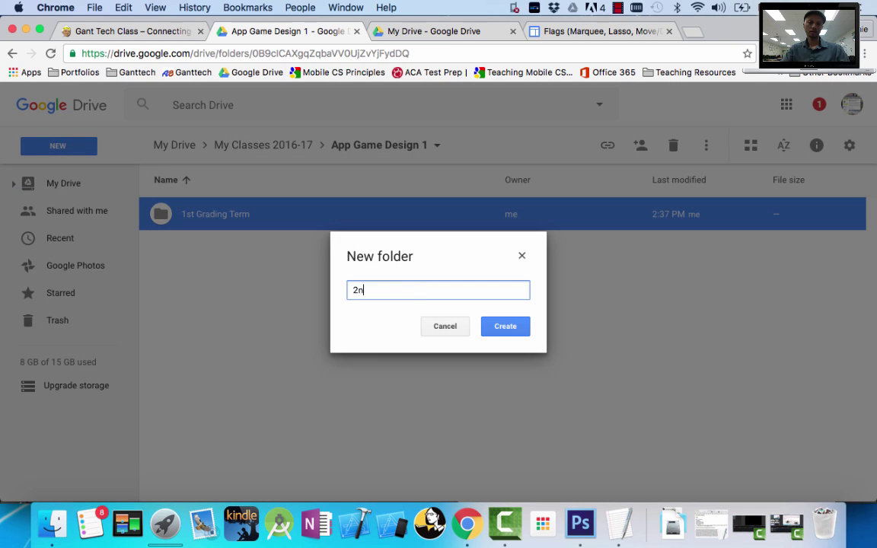
{"action": "type", "text": "d  Grading Term"}
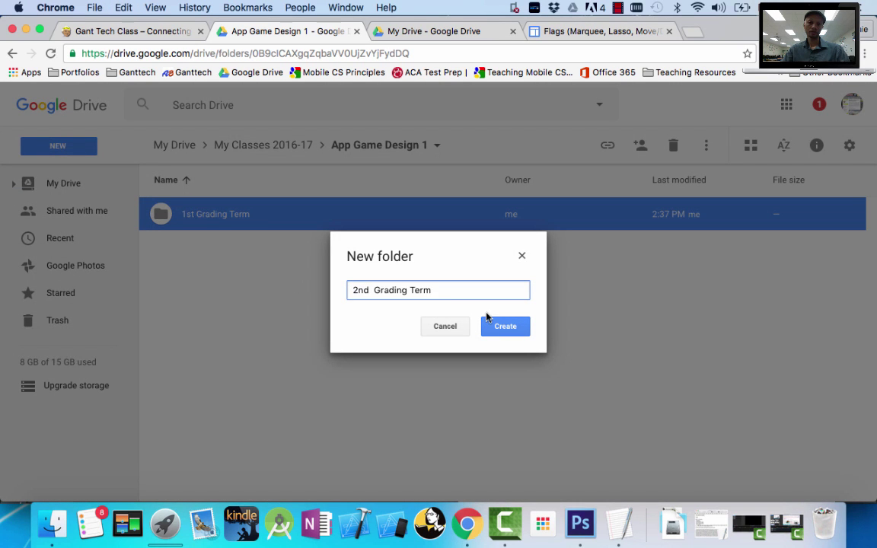
{"action": "left_click", "coordinate": [504, 330]}
- Add '3rd Grading Term' and '4th Grading Term' folders in App Game Design 1
{"action": "left_click", "coordinate": [76, 149]}
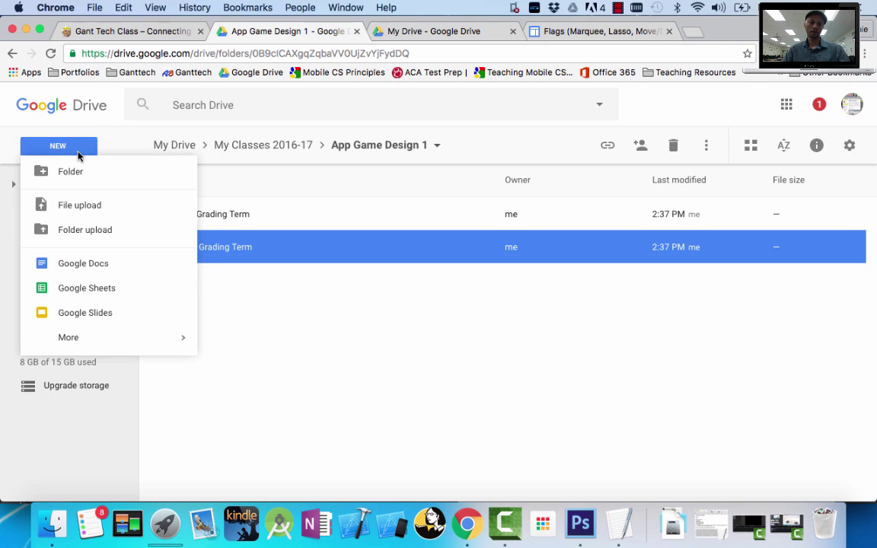
{"action": "left_click", "coordinate": [61, 172]}
{"action": "type", "text": "3rd "}
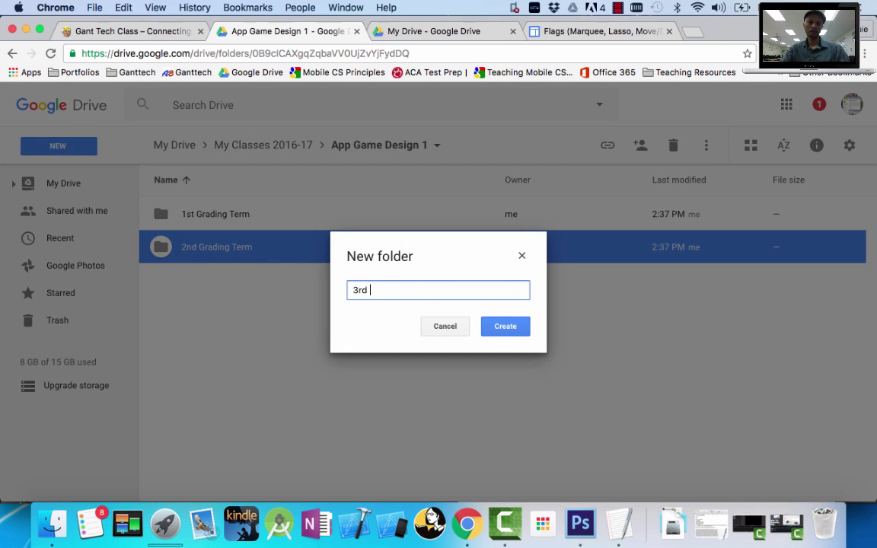
{"action": "type", "text": " Grading Term"}
{"action": "key", "text": "Return"}
{"action": "left_click", "coordinate": [60, 145]}
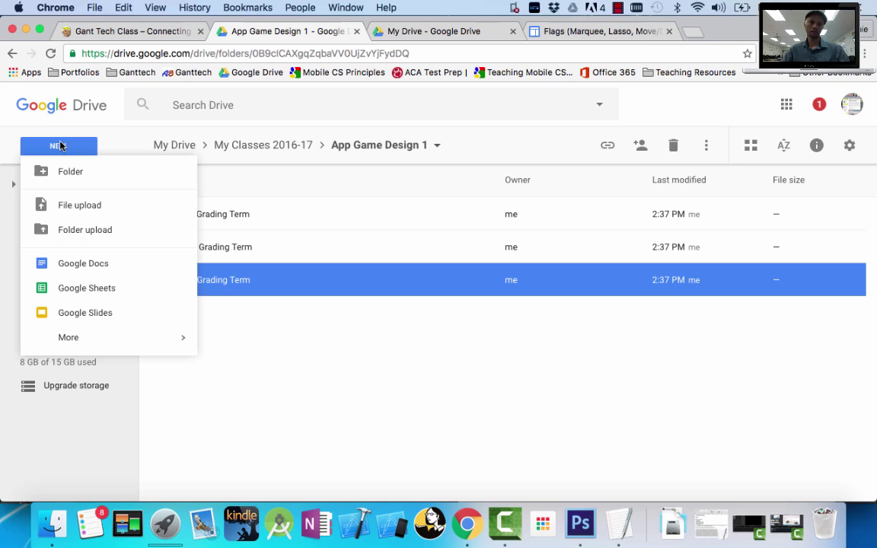
{"action": "left_click", "coordinate": [66, 172]}
{"action": "type", "text": "4th "}
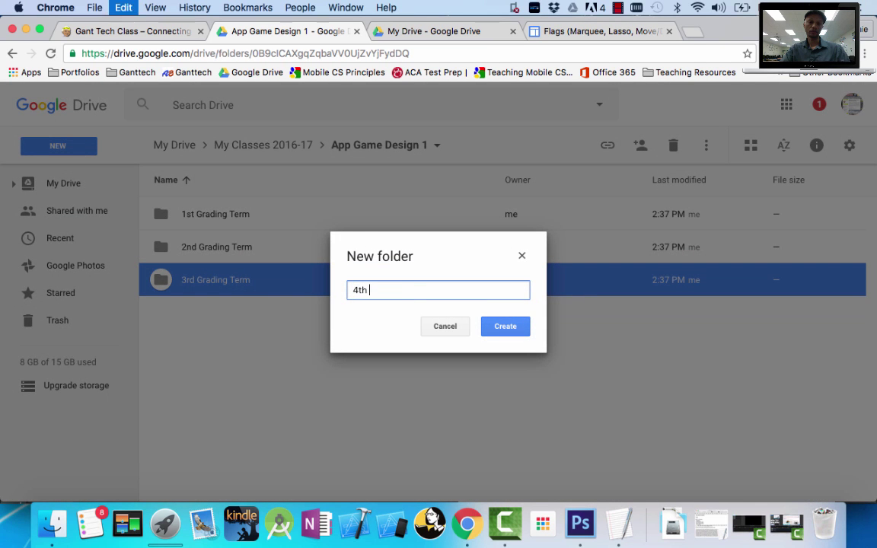
{"action": "type", "text": "Grading Term"}
{"action": "left_click", "coordinate": [515, 332]}
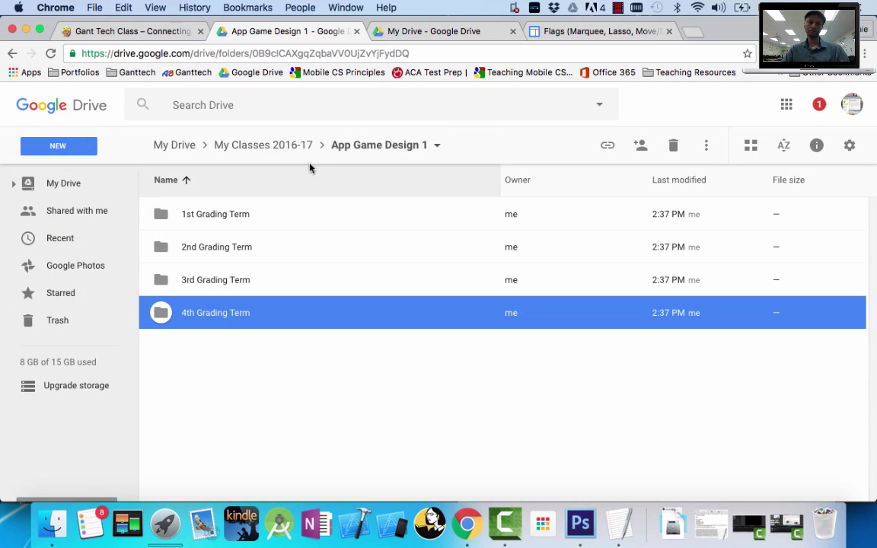
- Open AP Computer Science and create '1st Grading Term' and '2nd Grading Term' folders
{"action": "left_click", "coordinate": [271, 146]}
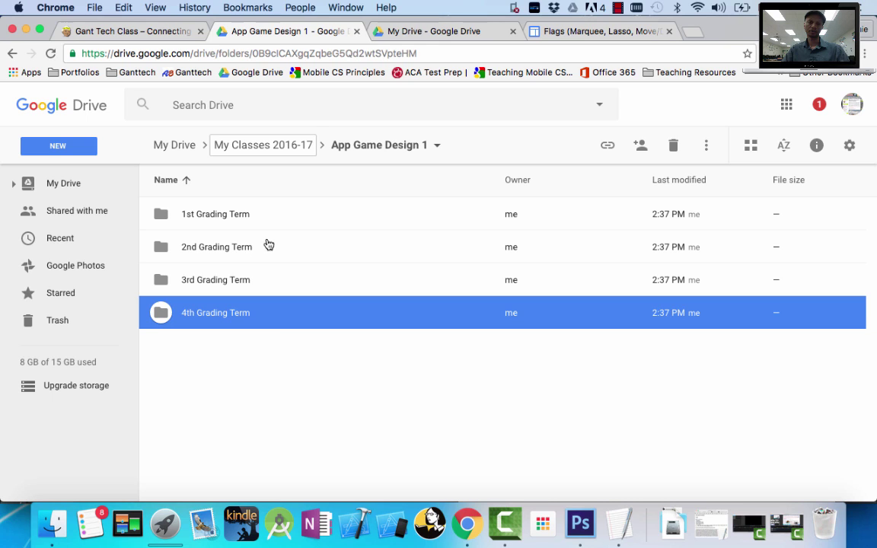
{"action": "double_click", "coordinate": [189, 224]}
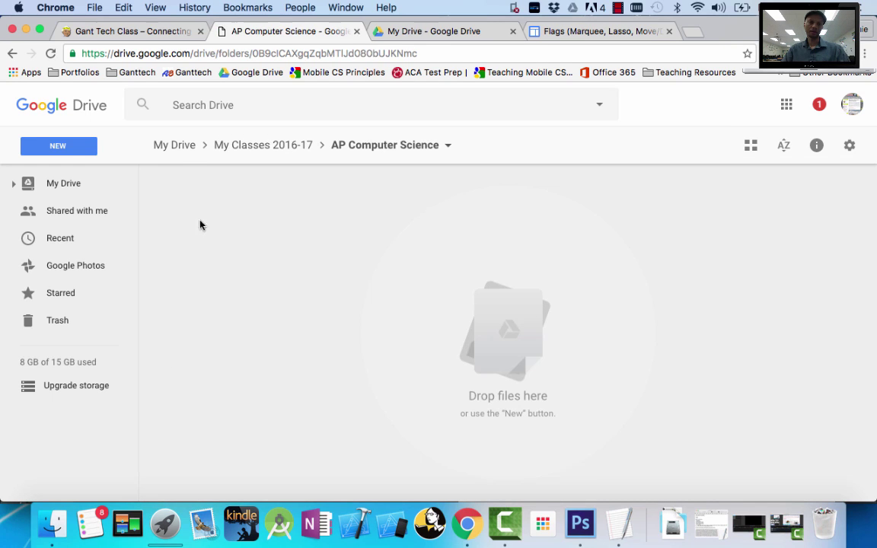
{"action": "left_click", "coordinate": [66, 147]}
{"action": "left_click", "coordinate": [70, 172]}
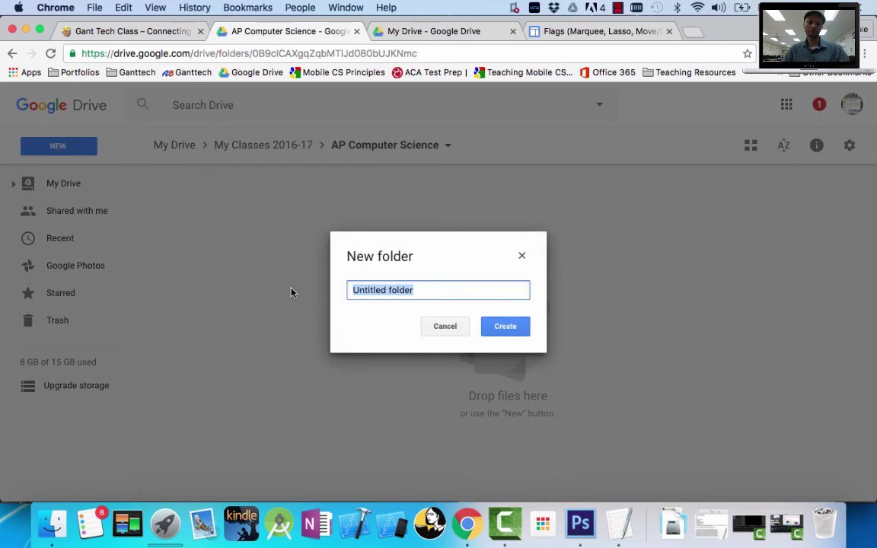
{"action": "type", "text": "1st"}
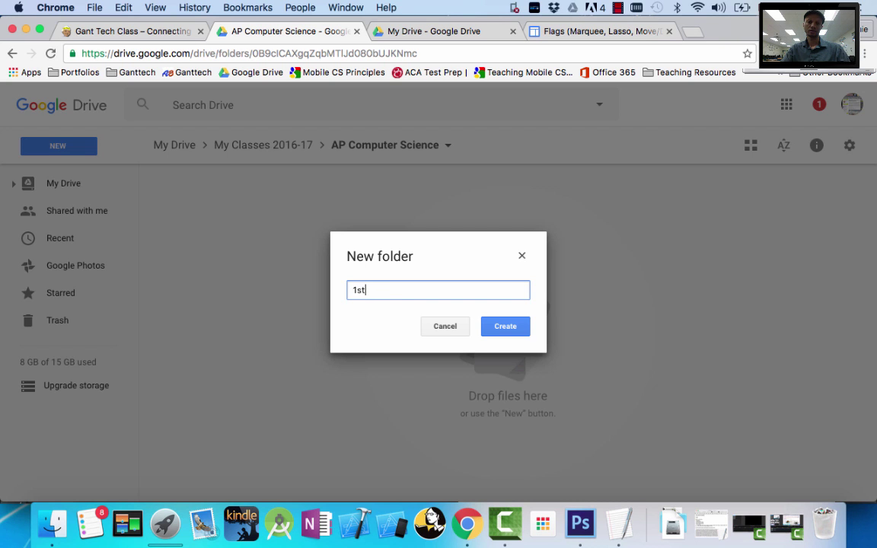
{"action": "type", "text": " Grading Term"}
{"action": "key", "text": "Return"}
{"action": "left_click", "coordinate": [80, 150]}
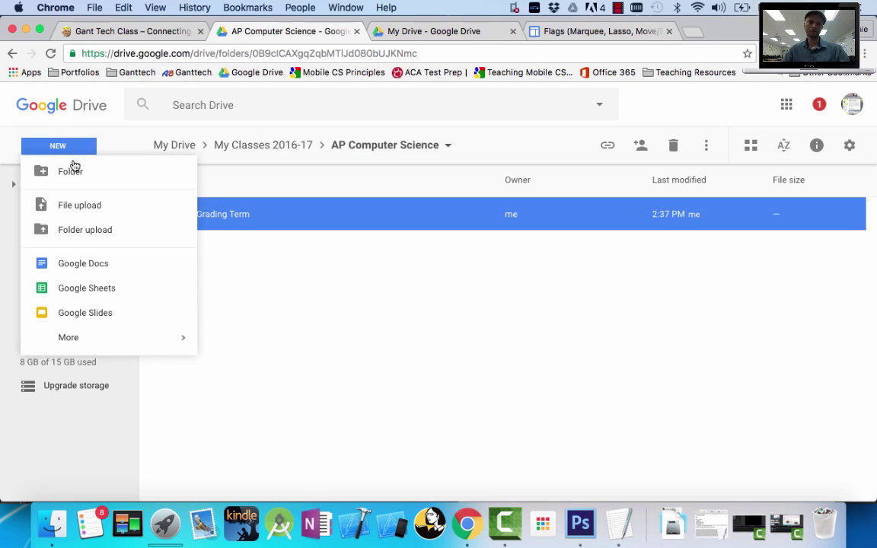
{"action": "left_click", "coordinate": [74, 169]}
{"action": "type", "text": "2m"}
{"action": "key", "text": "BackSpace"}
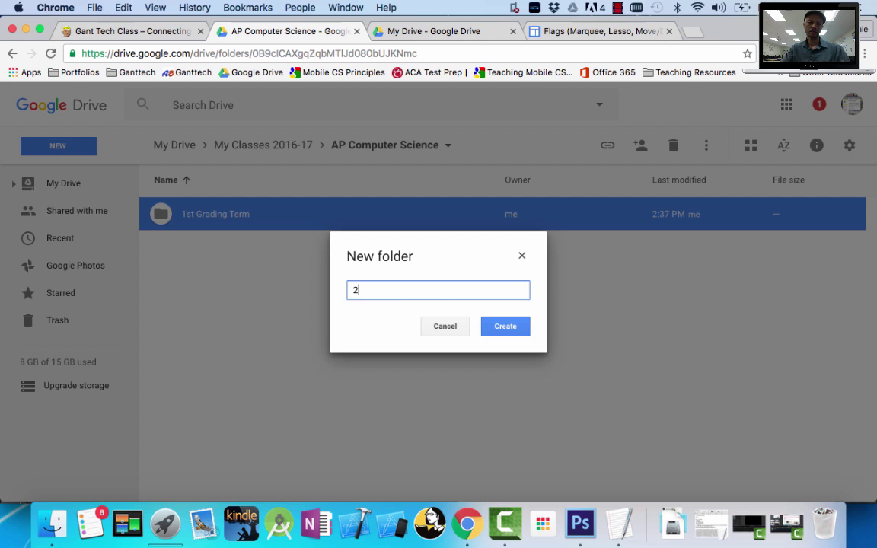
{"action": "type", "text": "nd Grading Term"}
{"action": "key", "text": "Return"}
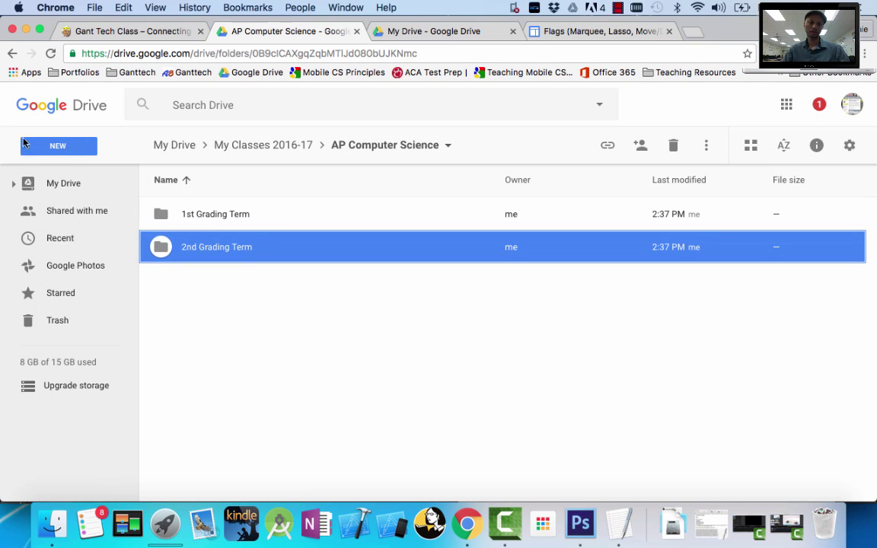
- Add '3rd Grading Term' and '4th Grading Term' folders in AP Computer Science
{"action": "left_click", "coordinate": [69, 145]}
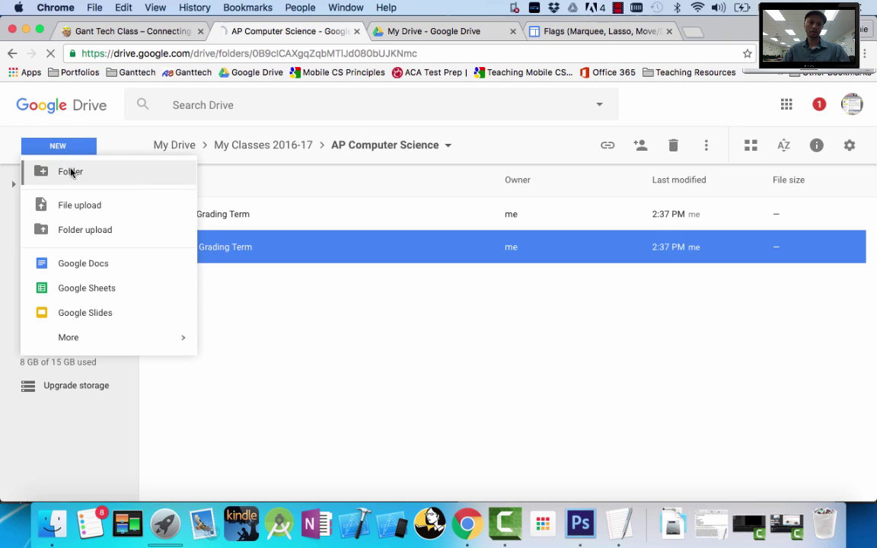
{"action": "left_click", "coordinate": [72, 171]}
{"action": "type", "text": "3rd Grading Term"}
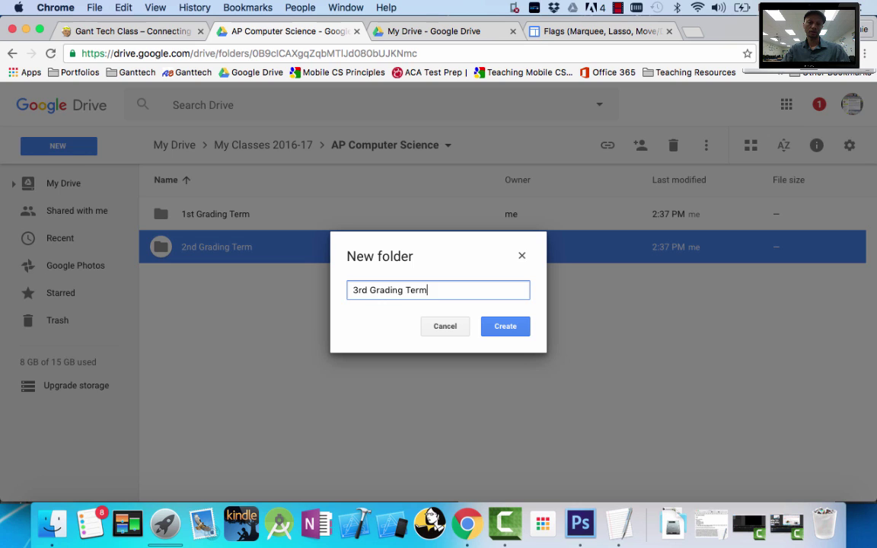
{"action": "key", "text": "Return"}
{"action": "left_click", "coordinate": [61, 143]}
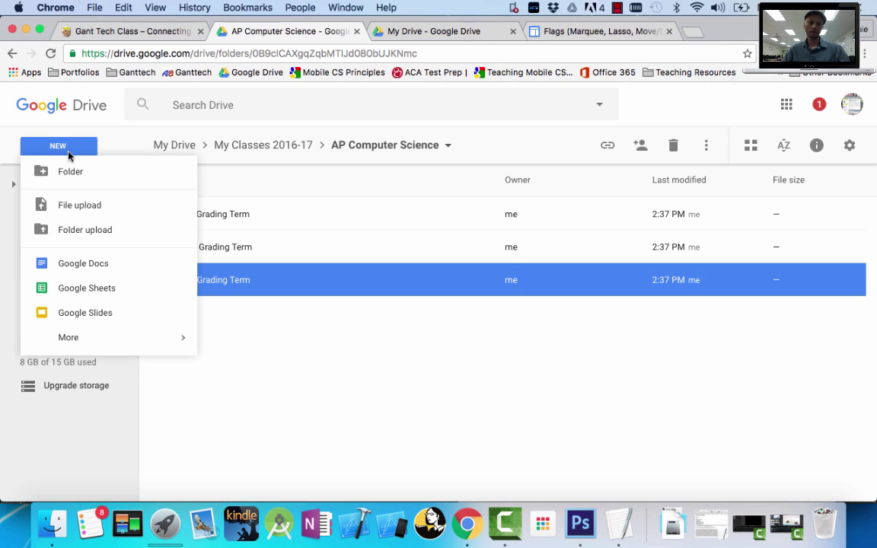
{"action": "left_click", "coordinate": [67, 172]}
{"action": "type", "text": "4th Grading Term"}
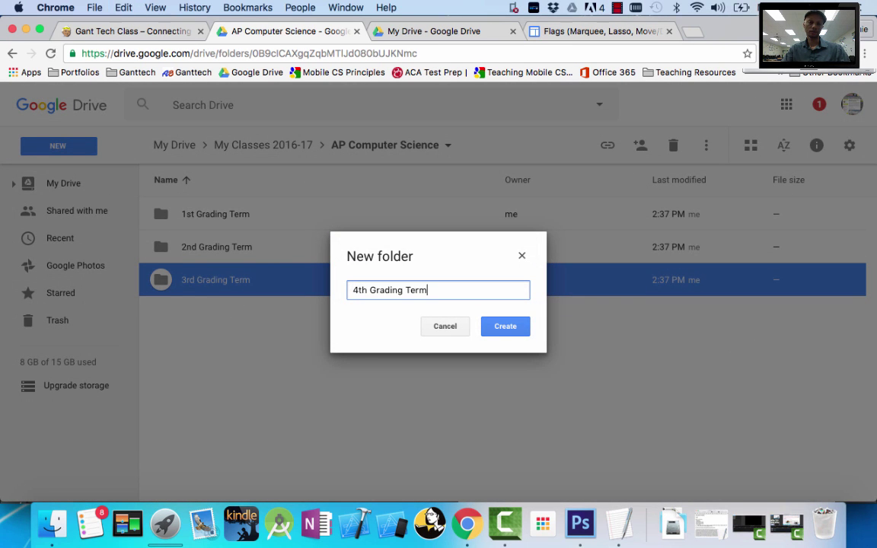
{"action": "key", "text": "Return"}
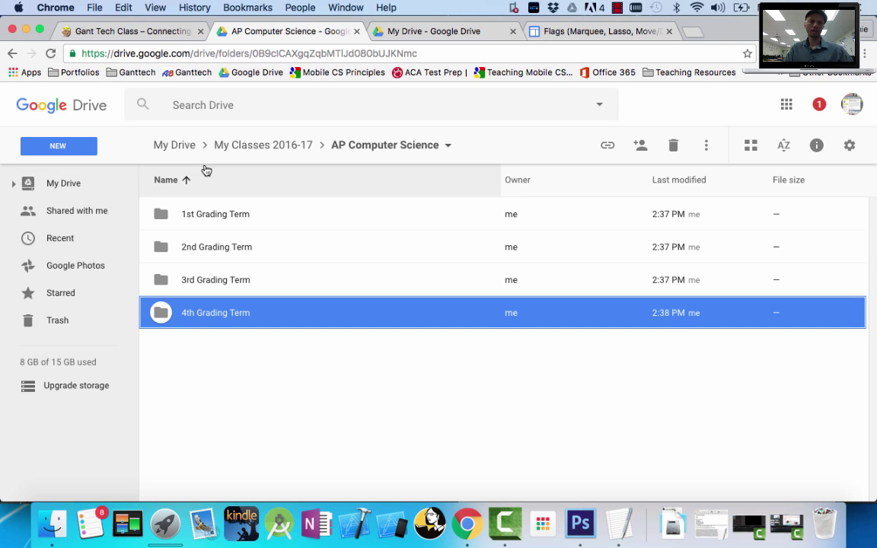
- Open Digital Media 1 and create a '1st Grading Term' folder in it
{"action": "left_click", "coordinate": [249, 152]}
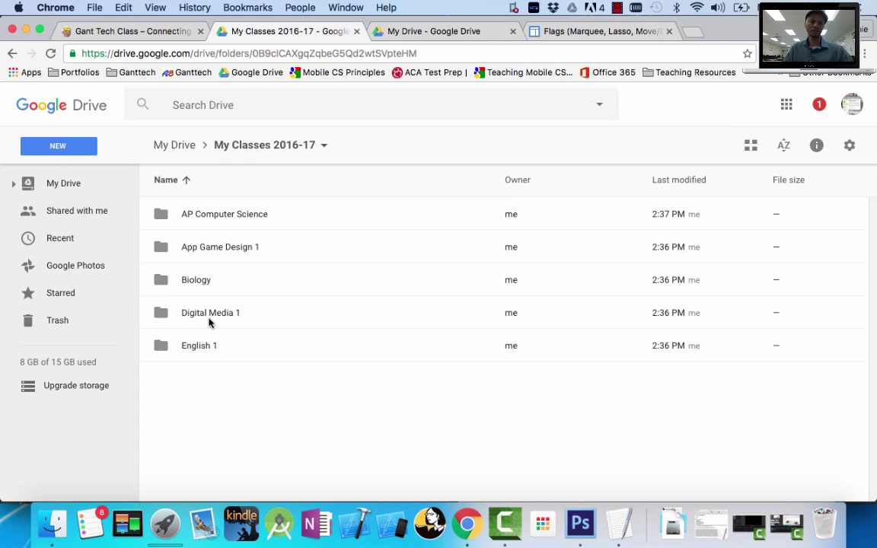
{"action": "double_click", "coordinate": [168, 314]}
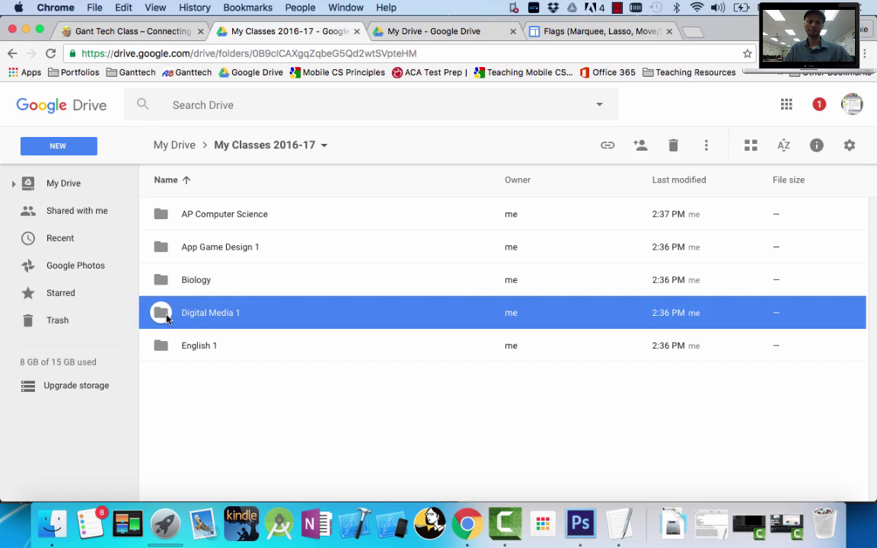
{"action": "left_click", "coordinate": [90, 152]}
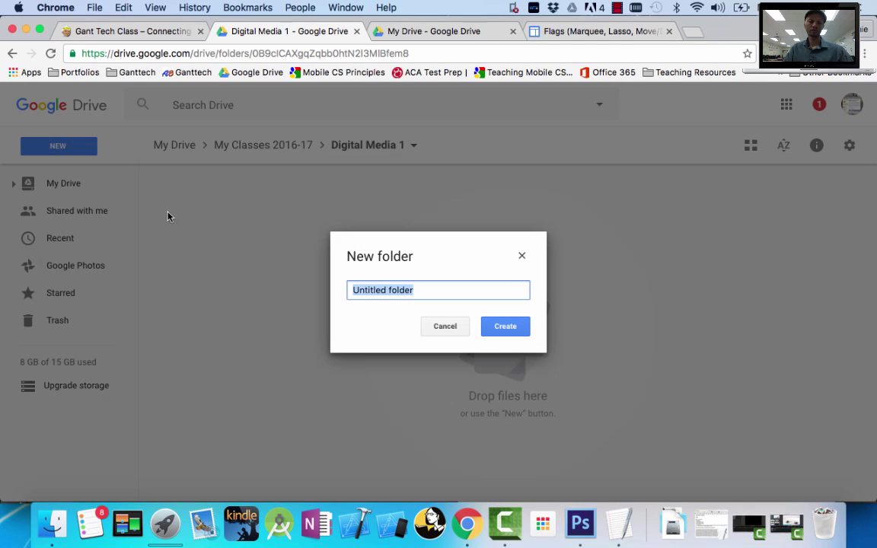
{"action": "type", "text": "Grading Term"}
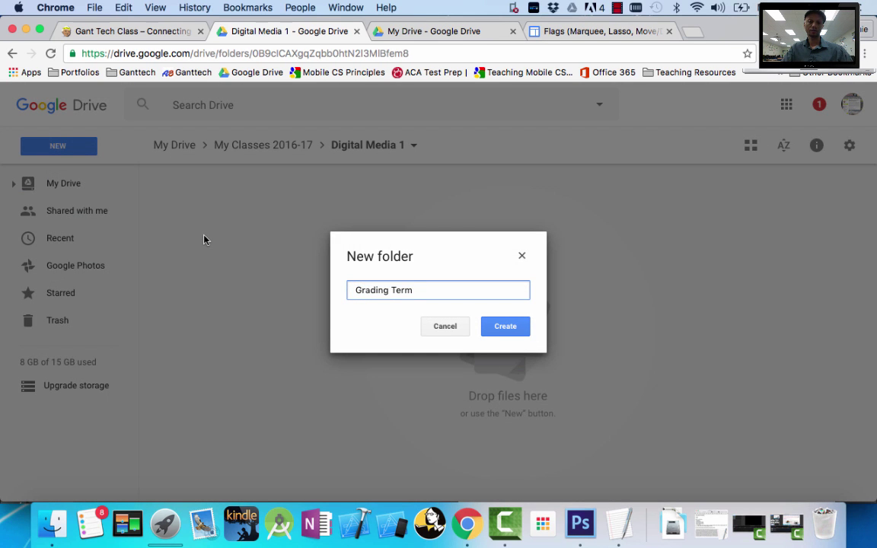
{"action": "key", "text": "super+a"}
{"action": "key", "text": "super+c"}
{"action": "type", "text": "1st"}
{"action": "key", "text": "super+v"}
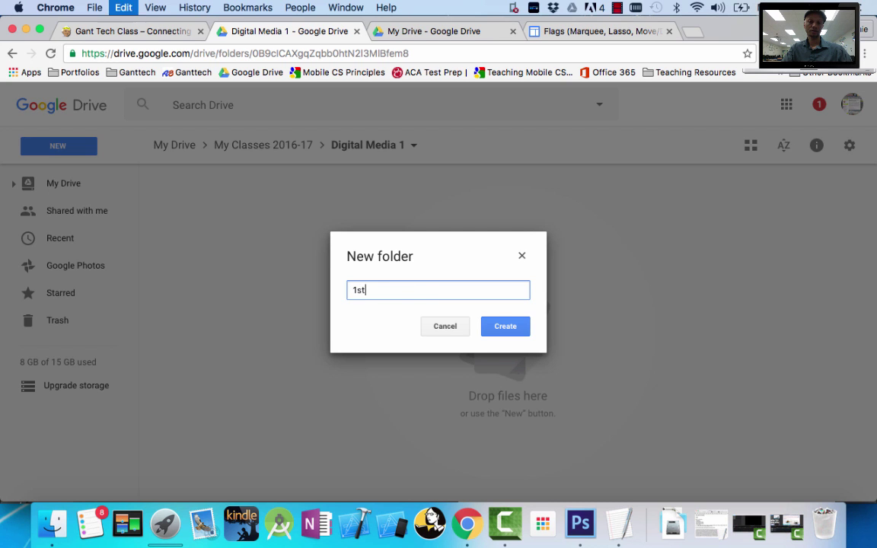
{"action": "key", "text": "Return"}
- Add '2nd Grading Term' and '3rd Grading Term' folders in Digital Media 1
{"action": "left_click", "coordinate": [53, 148]}
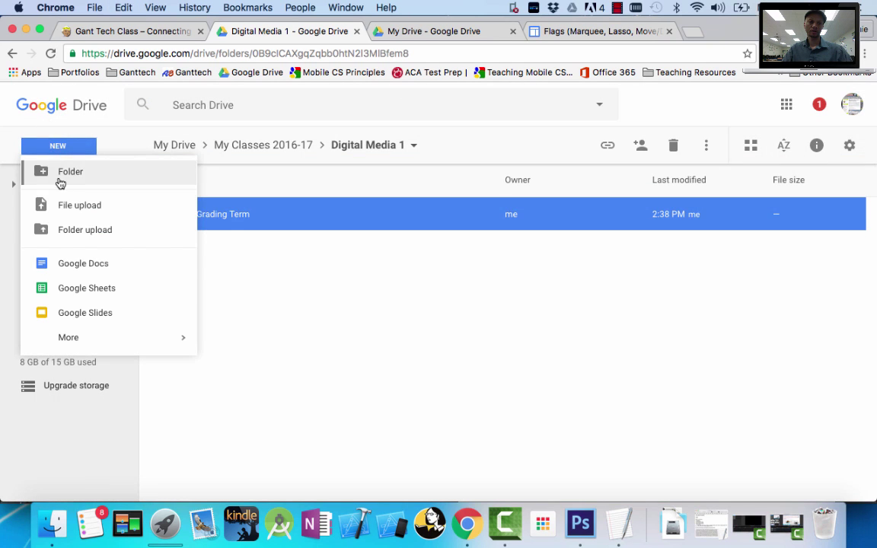
{"action": "left_click", "coordinate": [59, 174]}
{"action": "type", "text": "2nd"}
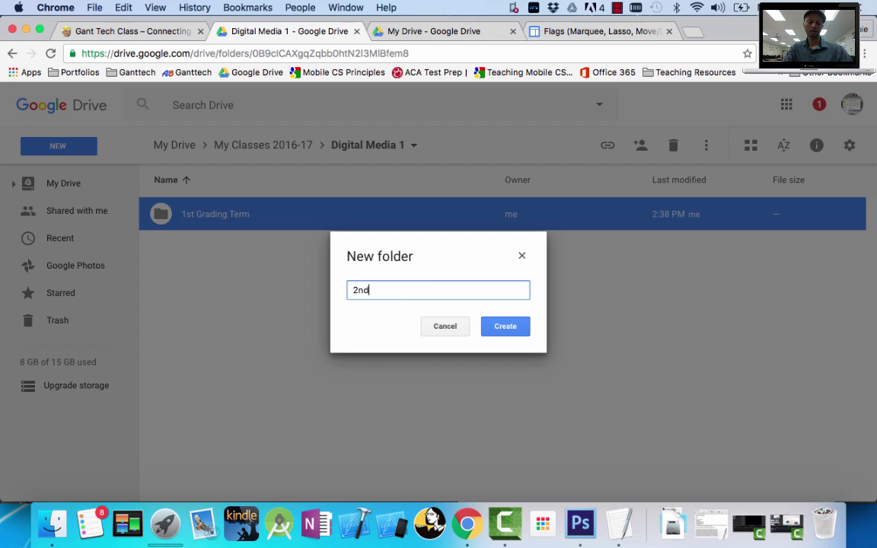
{"action": "key", "text": "super+v"}
{"action": "key", "text": "Return"}
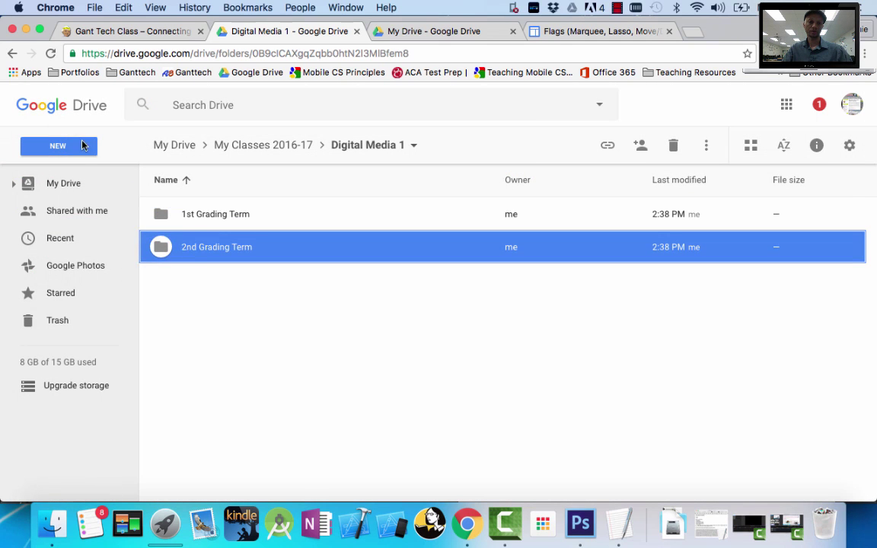
{"action": "left_click", "coordinate": [58, 145]}
{"action": "left_click", "coordinate": [68, 174]}
{"action": "type", "text": "3rd"}
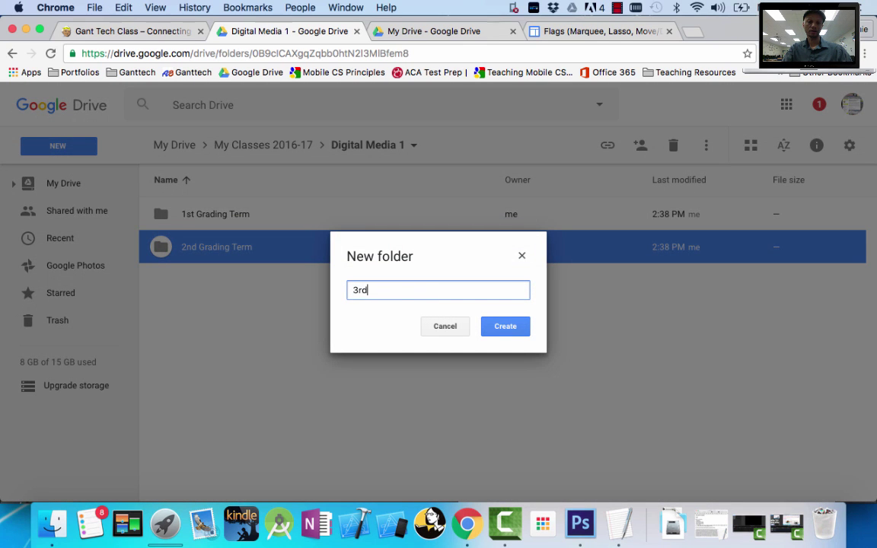
{"action": "key", "text": "super+v"}
{"action": "key", "text": "Return"}
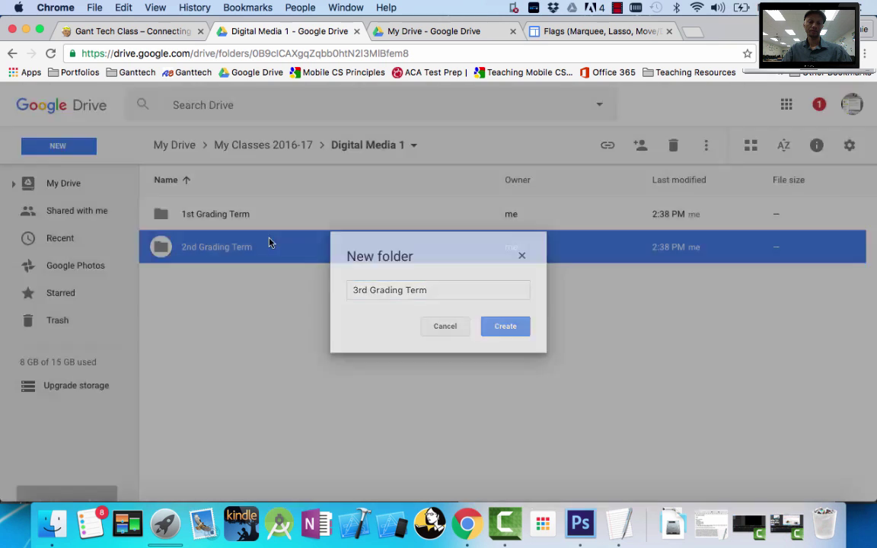
- Add the '4th Grading Term' folder in Digital Media 1
{"action": "left_click", "coordinate": [58, 146]}
{"action": "left_click", "coordinate": [70, 174]}
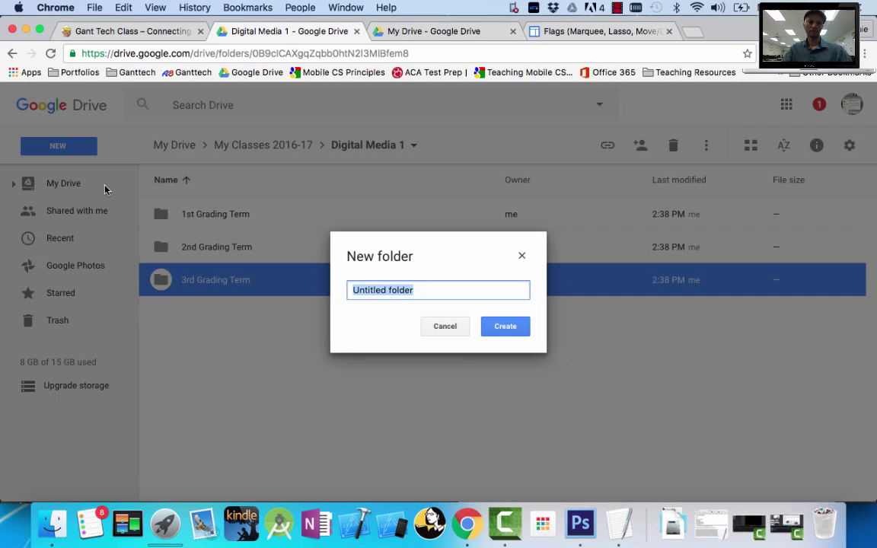
{"action": "type", "text": "4th"}
{"action": "key", "text": "super+v"}
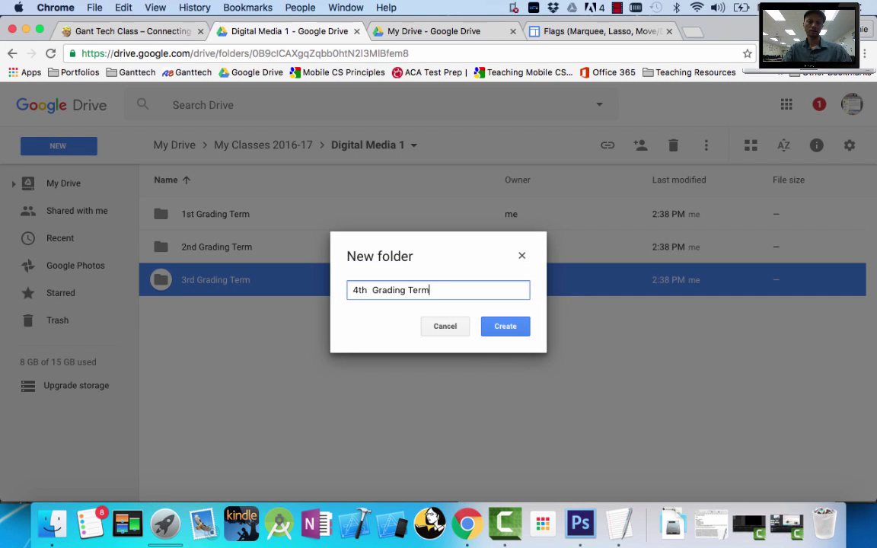
{"action": "key", "text": "Return"}
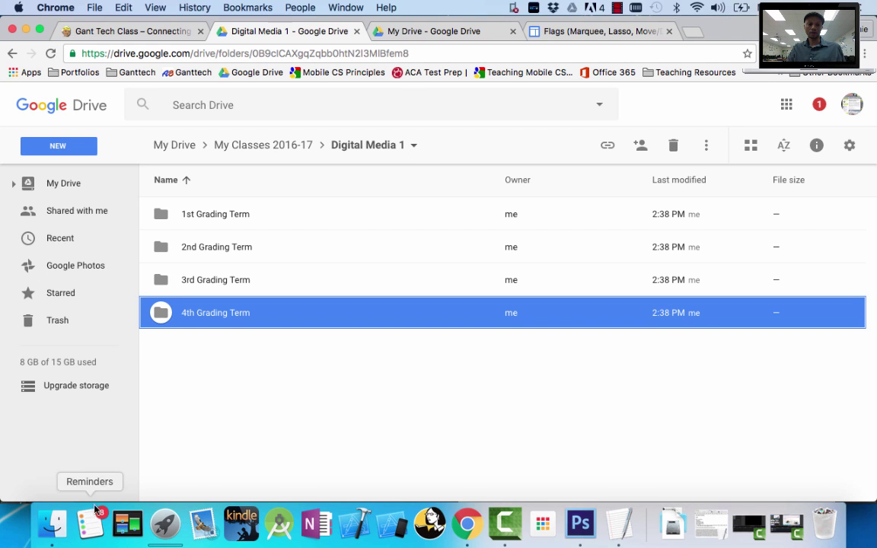
- In Finder, open Desktop's DIGITAL MEDIA 1 and preview Cuba.jpg, Honduras.jpg and Flags.psd
{"action": "left_click", "coordinate": [52, 524]}
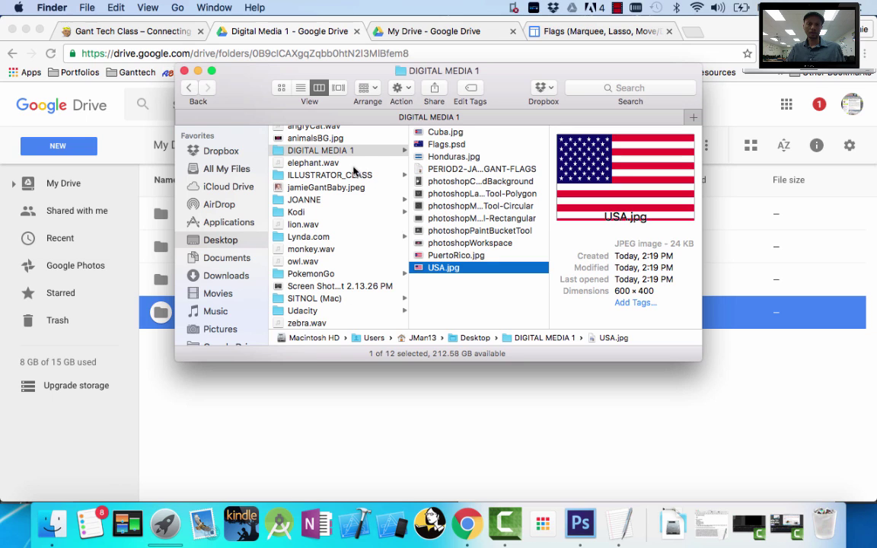
{"action": "scroll", "coordinate": [347, 167], "scroll_direction": "up", "scroll_amount": 2}
{"action": "left_click", "coordinate": [329, 158]}
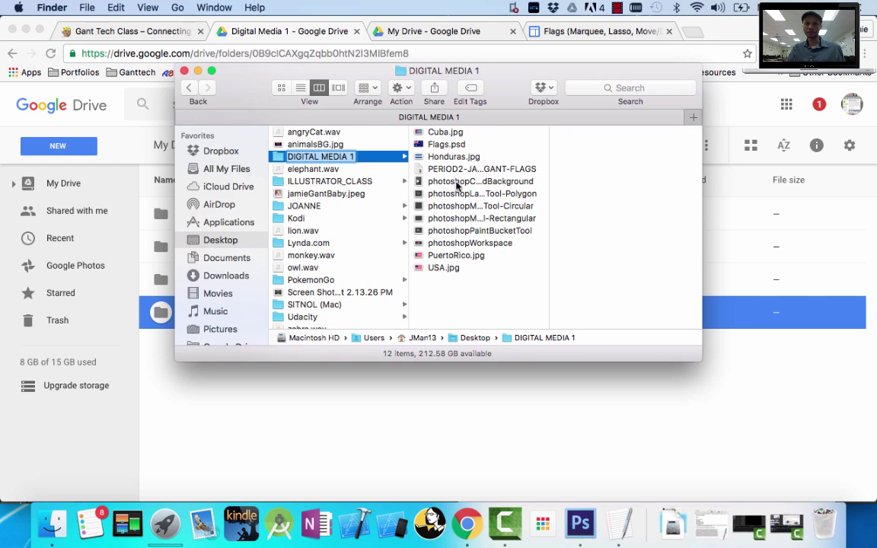
{"action": "left_click", "coordinate": [445, 133]}
{"action": "left_click", "coordinate": [440, 155]}
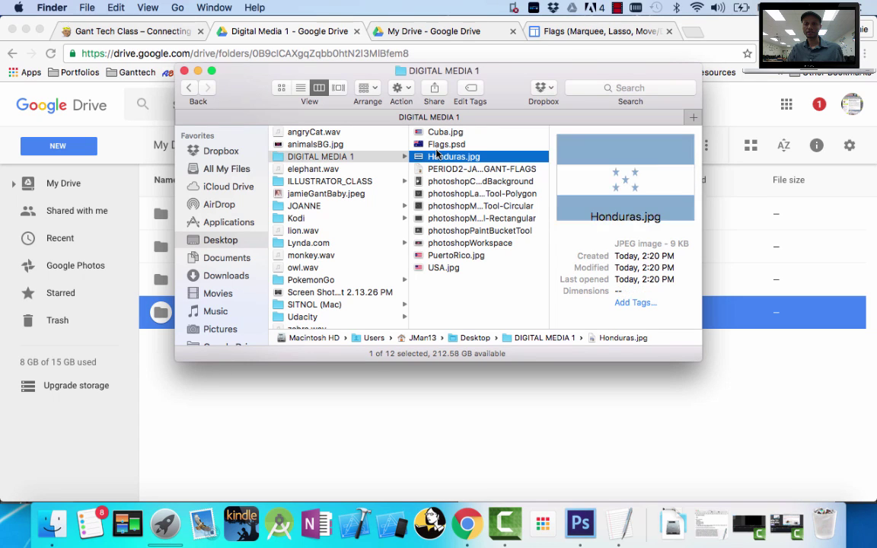
{"action": "left_click", "coordinate": [448, 144]}
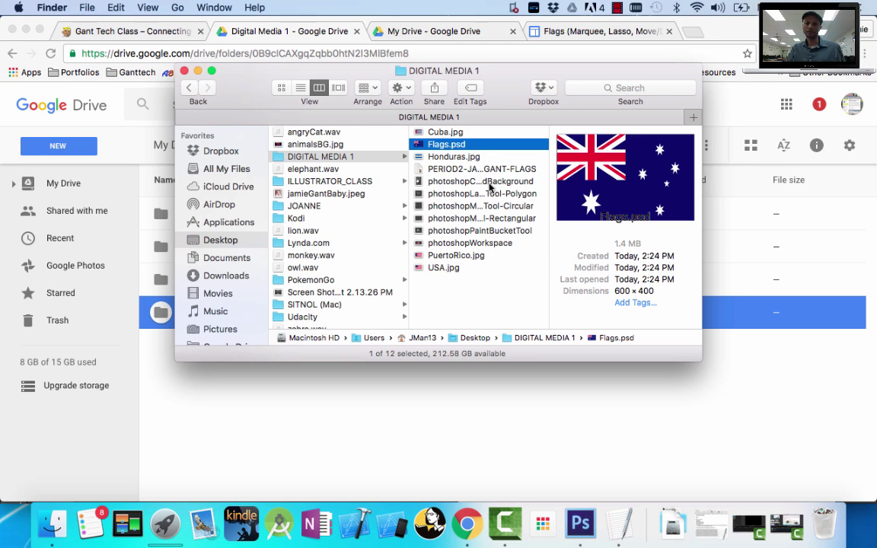
- Bring Photoshop forward, then minimize it to return to Finder
{"action": "left_click", "coordinate": [579, 524]}
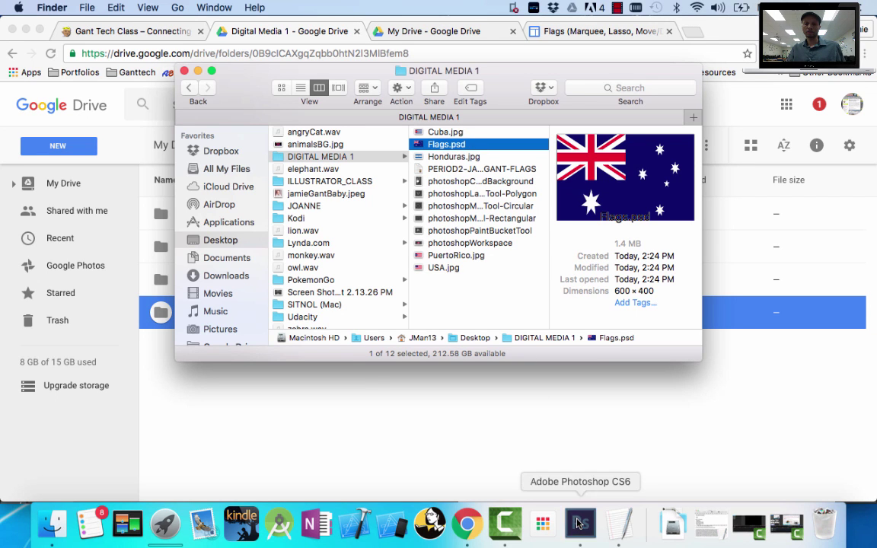
{"action": "scroll", "coordinate": [791, 348], "scroll_direction": "down", "scroll_amount": 4}
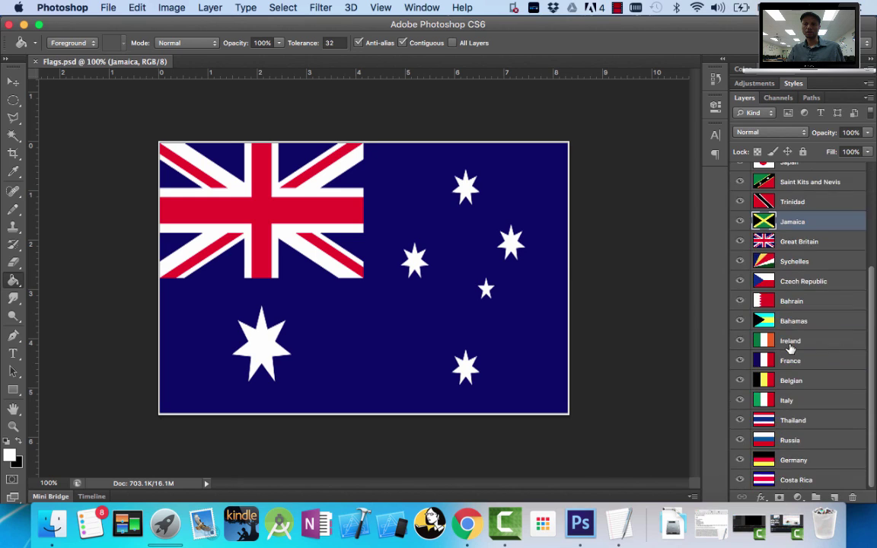
{"action": "scroll", "coordinate": [791, 348], "scroll_direction": "up", "scroll_amount": 4}
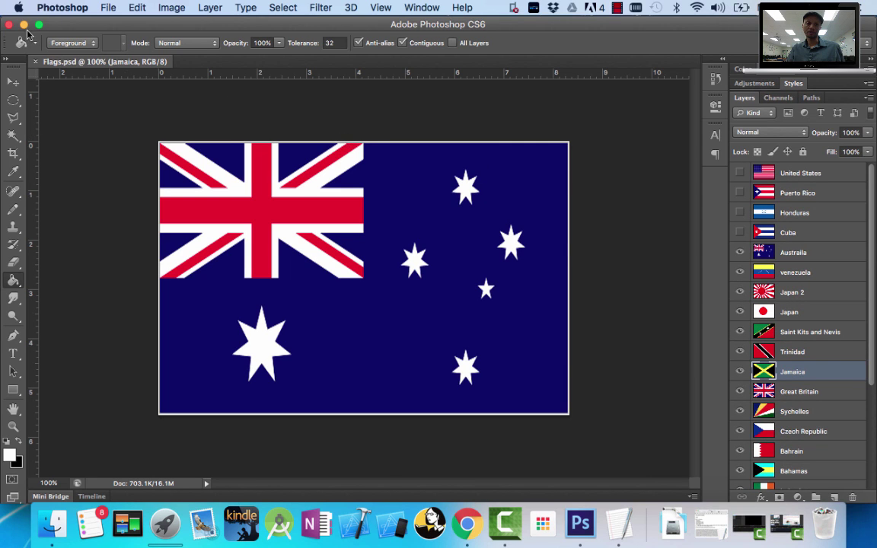
{"action": "left_click", "coordinate": [24, 26]}
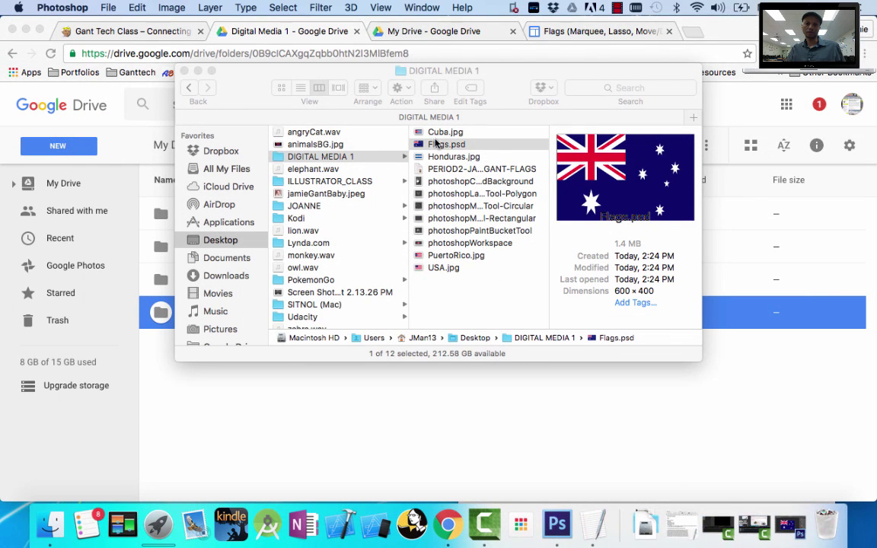
- Create a '1st Grading Term' folder in DIGITAL MEDIA 1 and move all 12 flag files into it
{"action": "right_click", "coordinate": [436, 297]}
{"action": "left_click", "coordinate": [465, 308]}
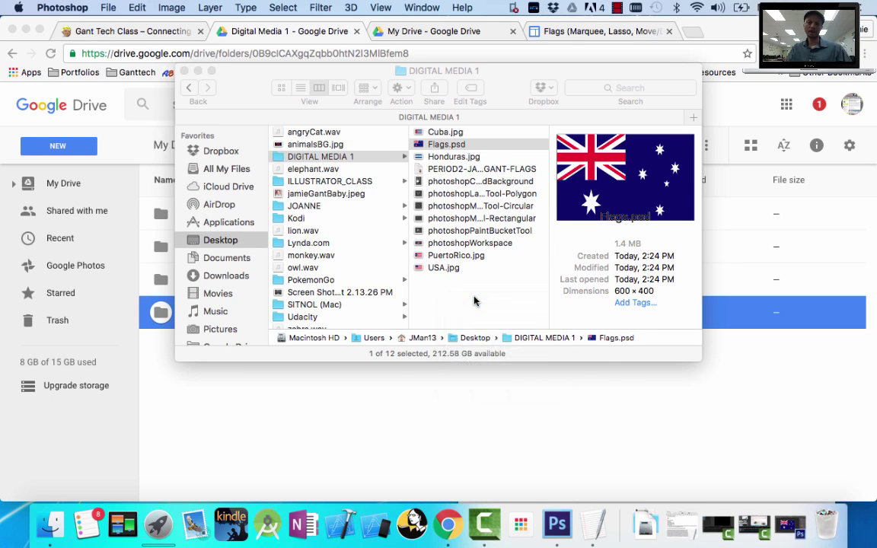
{"action": "left_click", "coordinate": [476, 268]}
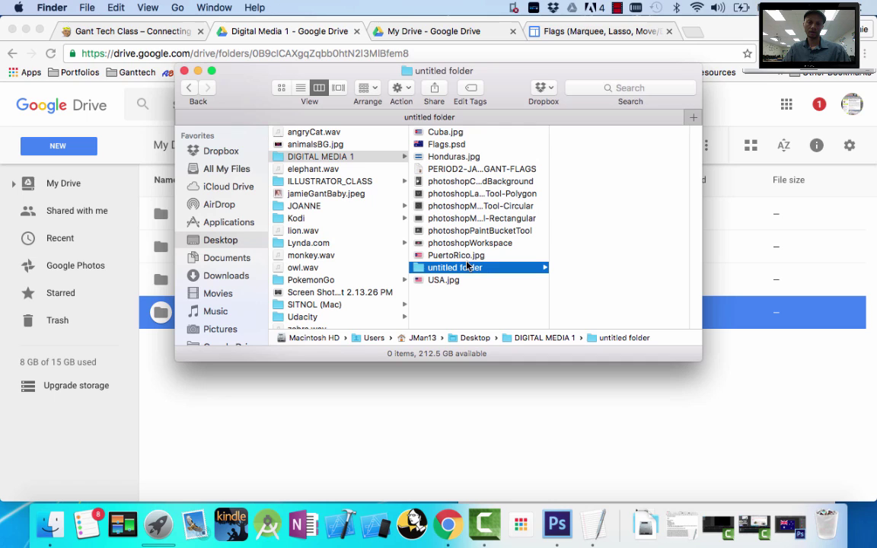
{"action": "type", "text": "1"}
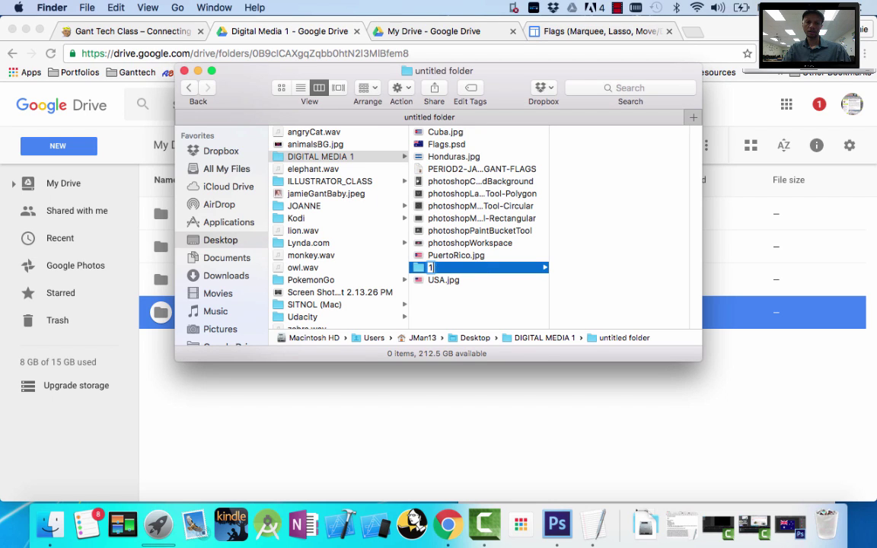
{"action": "type", "text": "st Grading"}
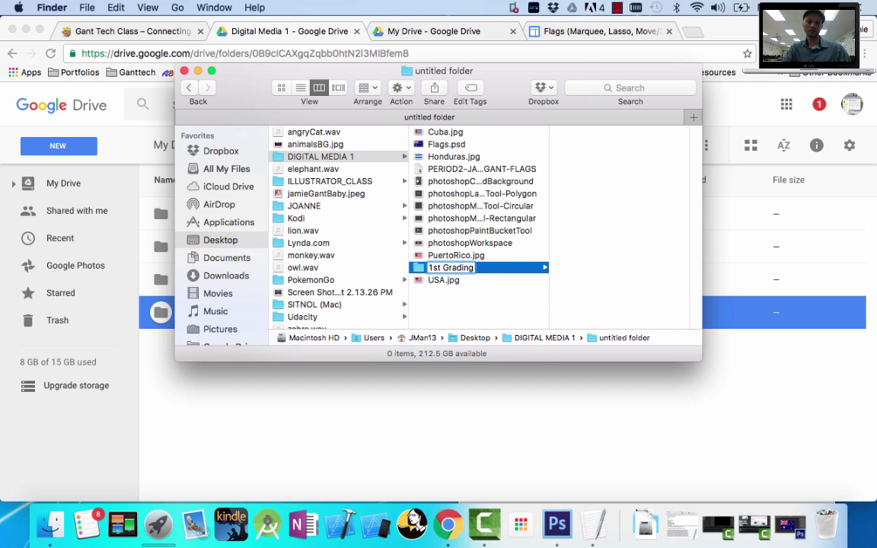
{"action": "type", "text": " Term"}
{"action": "key", "text": "Return"}
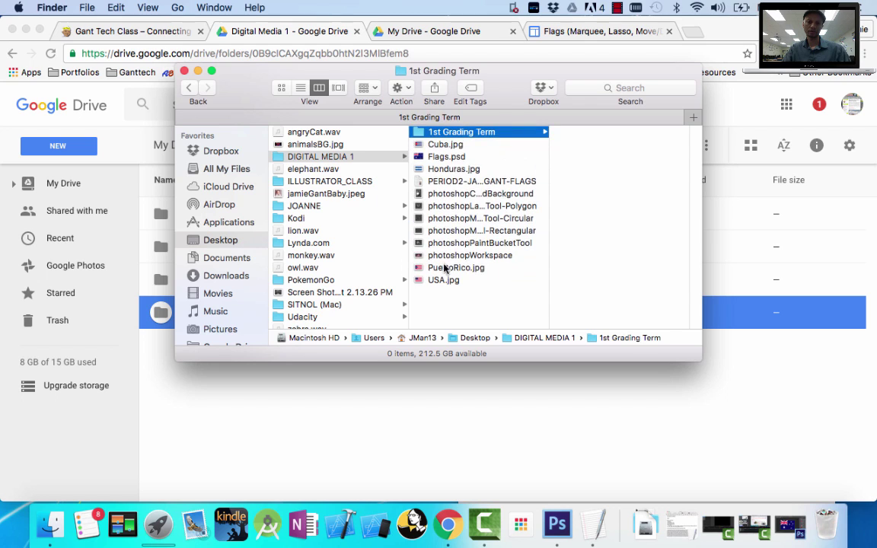
{"action": "left_click", "coordinate": [446, 145]}
{"action": "left_click", "coordinate": [448, 280], "text": "shift"}
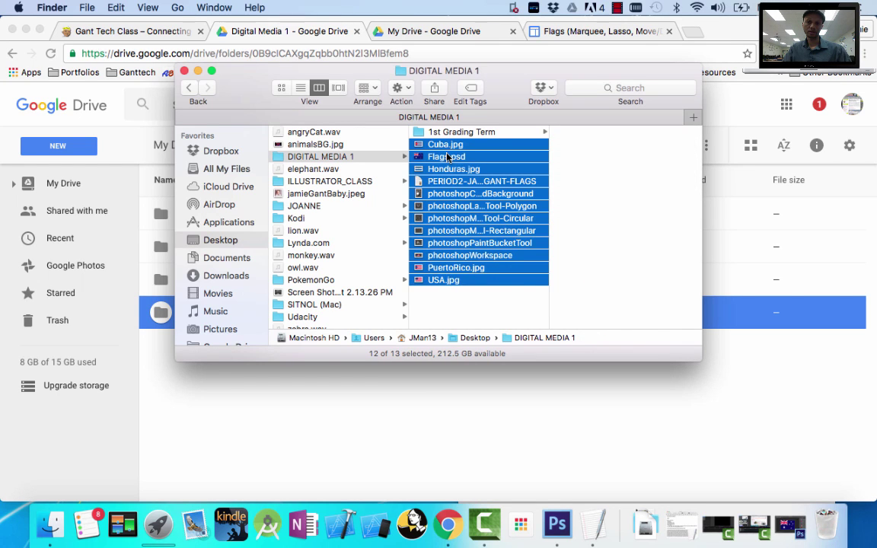
{"action": "left_click_drag", "start_coordinate": [446, 150], "coordinate": [449, 133]}
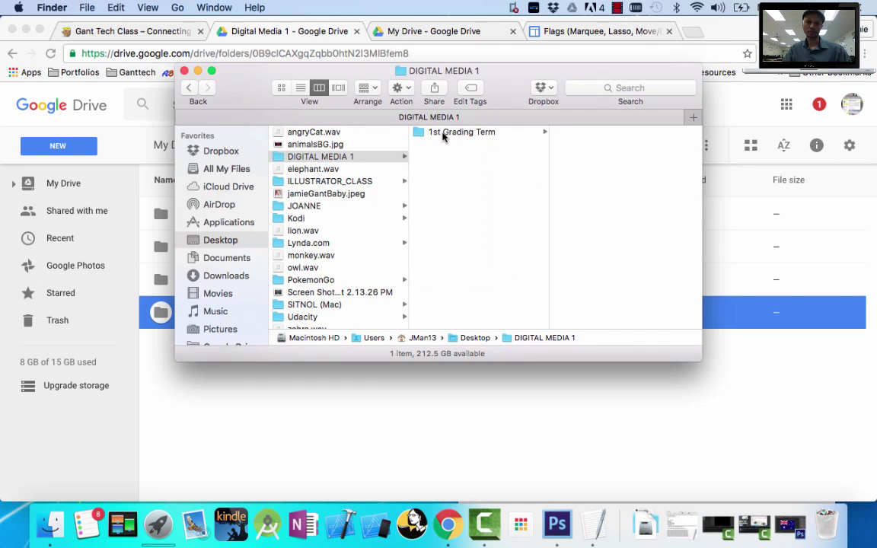
- Add '2nd Grading Term', '3rd Grading Term' and '4th Grading Term' folders beside it
{"action": "right_click", "coordinate": [457, 184]}
{"action": "left_click", "coordinate": [470, 187]}
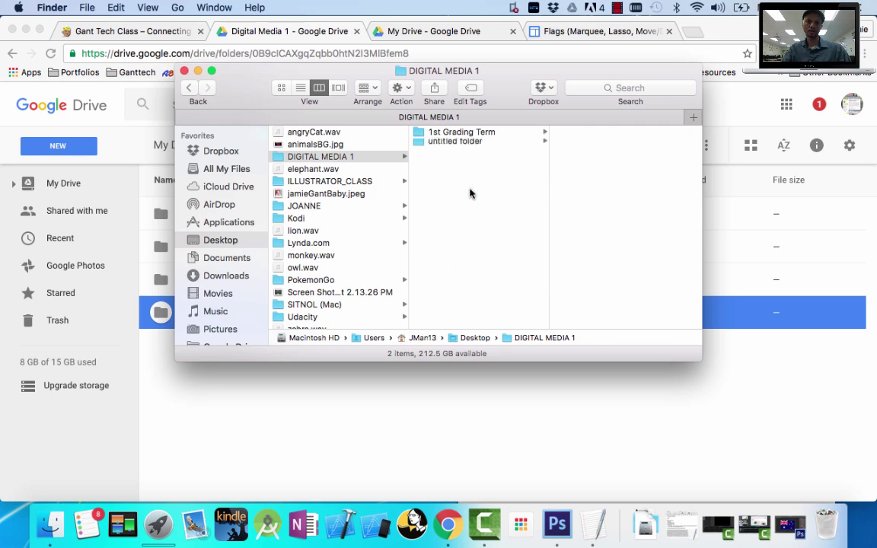
{"action": "type", "text": "nd"}
{"action": "type", "text": "nd G"}
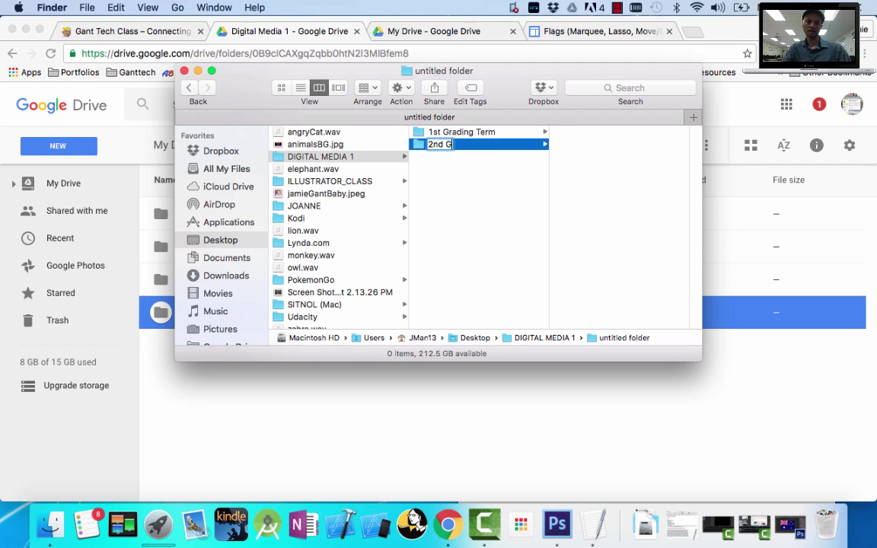
{"action": "type", "text": "rading Term"}
{"action": "key", "text": "Return"}
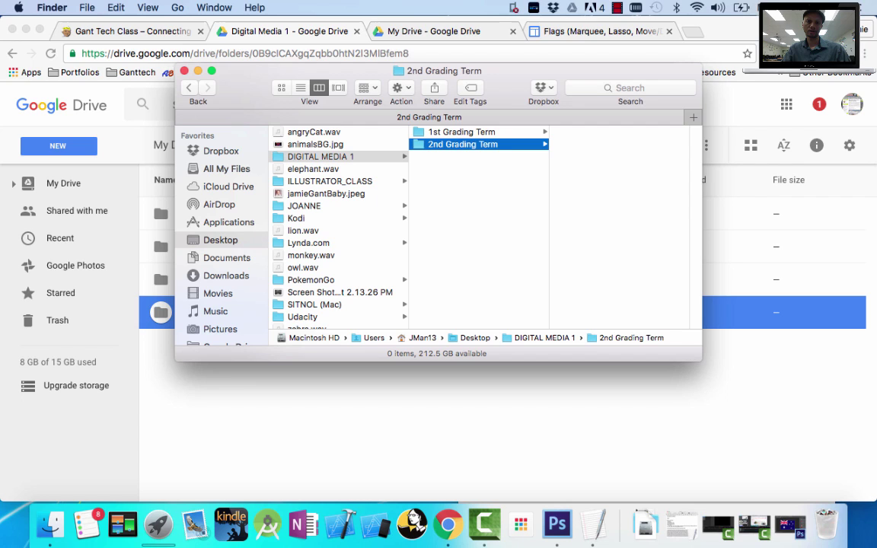
{"action": "right_click", "coordinate": [466, 199]}
{"action": "left_click", "coordinate": [488, 200]}
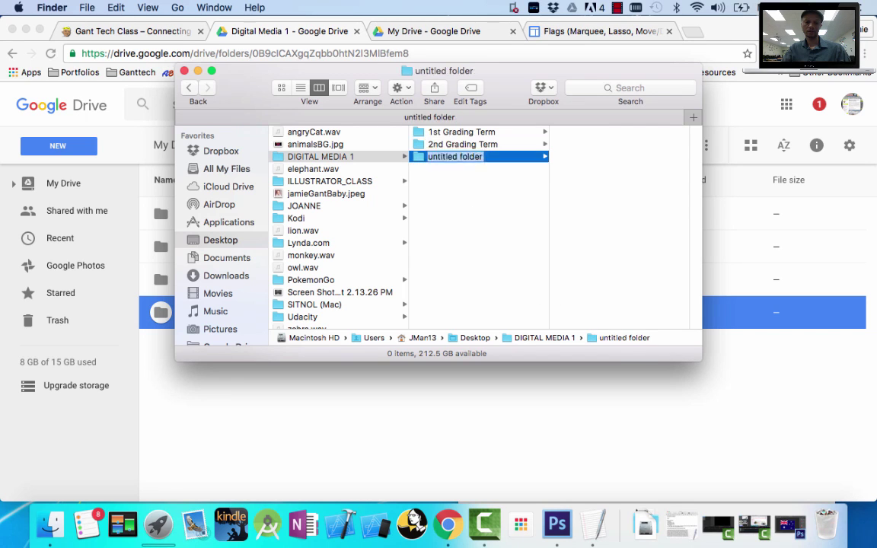
{"action": "type", "text": "3rd Grading Ter"}
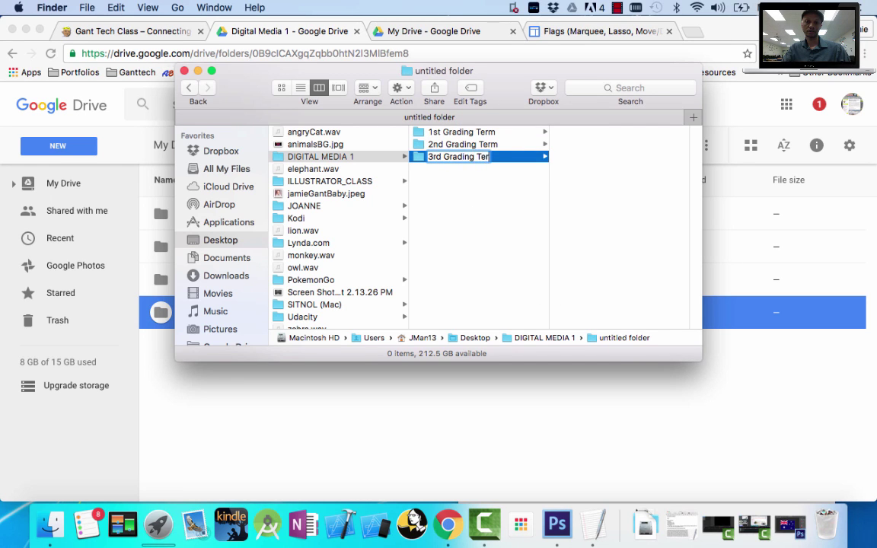
{"action": "type", "text": "m"}
{"action": "key", "text": "Return"}
{"action": "right_click", "coordinate": [482, 207]}
{"action": "left_click", "coordinate": [490, 212]}
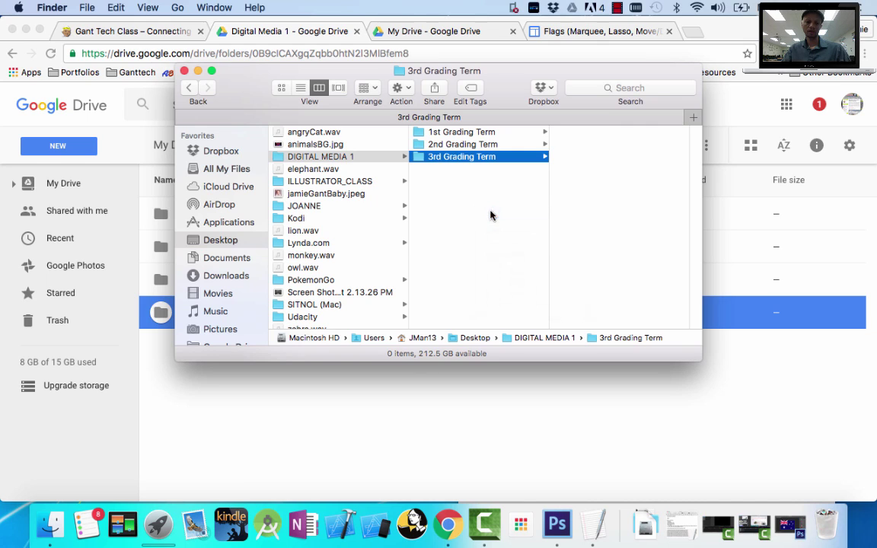
{"action": "type", "text": "h4th"}
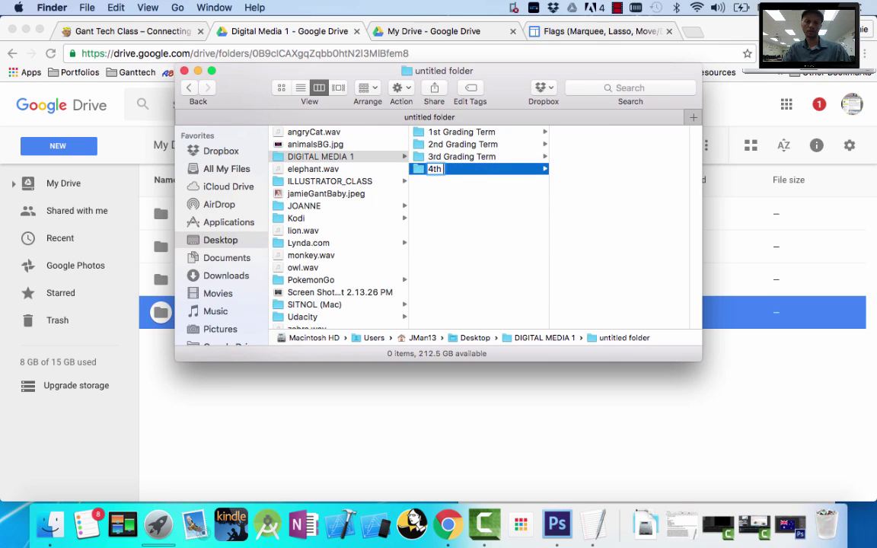
{"action": "type", "text": " Grading Term"}
{"action": "key", "text": "Return"}
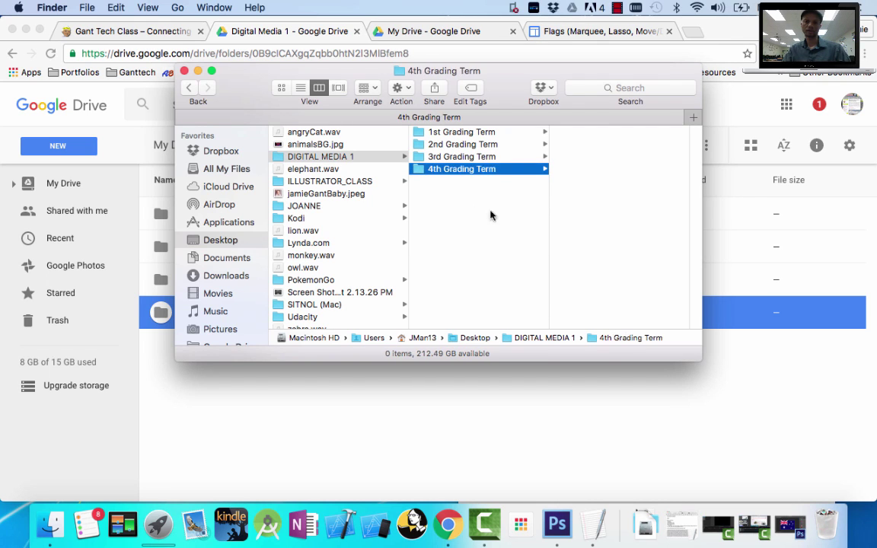
- Preview the flag files in Finder's 1st Grading Term, from Cuba.jpg down to USA.jpg
{"action": "left_click", "coordinate": [428, 131]}
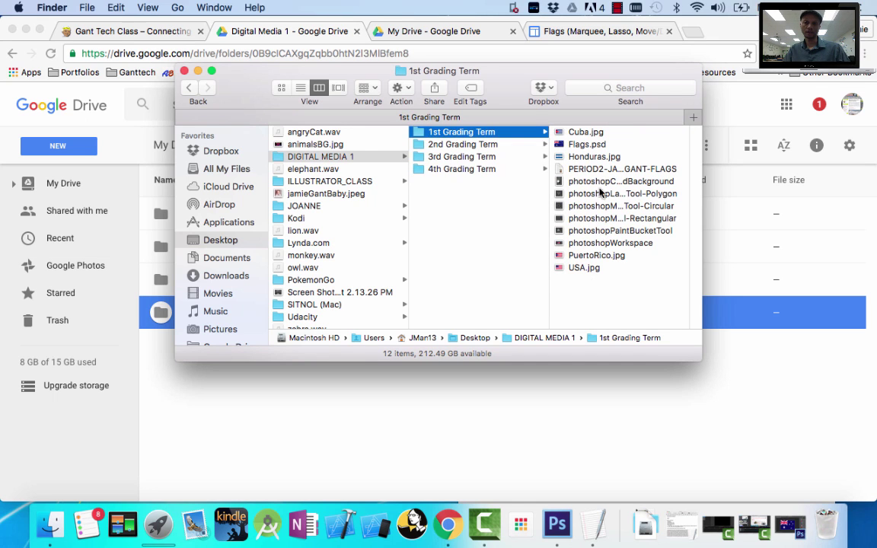
{"action": "left_click", "coordinate": [580, 135]}
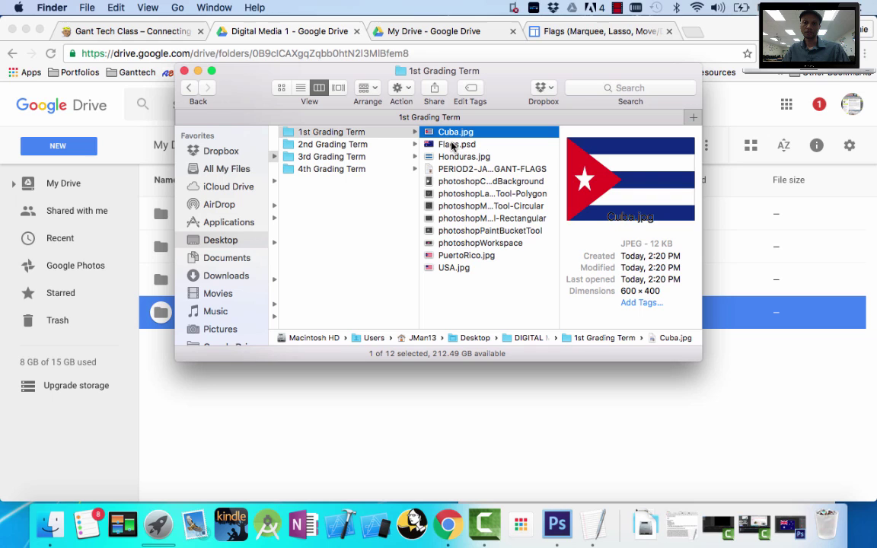
{"action": "left_click", "coordinate": [438, 165]}
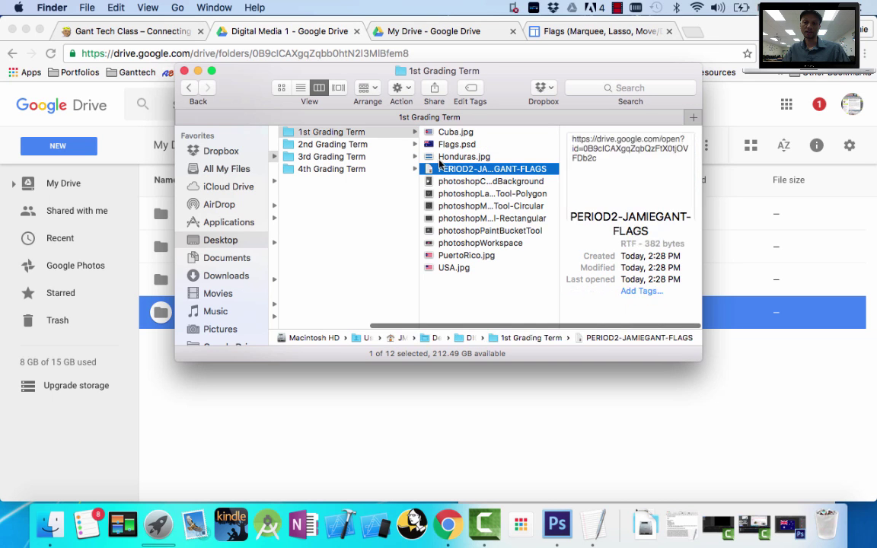
{"action": "left_click", "coordinate": [468, 158]}
{"action": "left_click", "coordinate": [424, 169]}
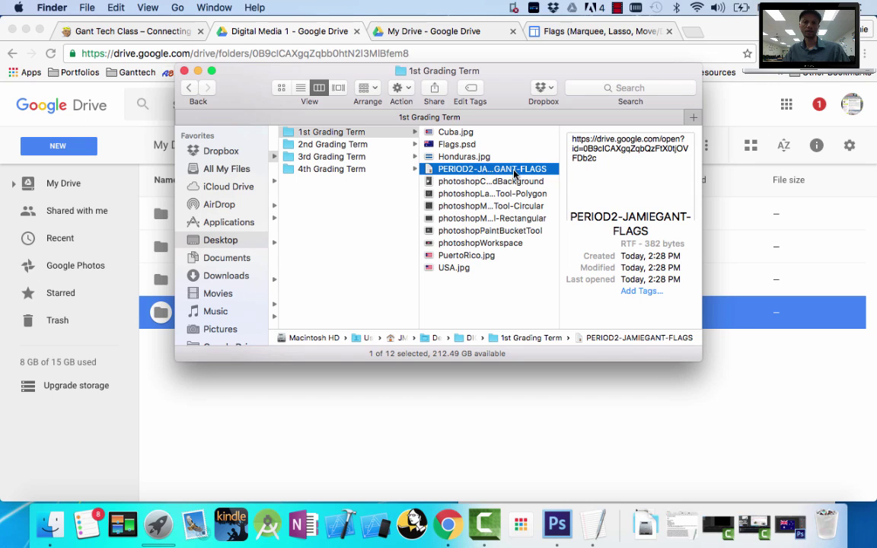
{"action": "left_click", "coordinate": [463, 183]}
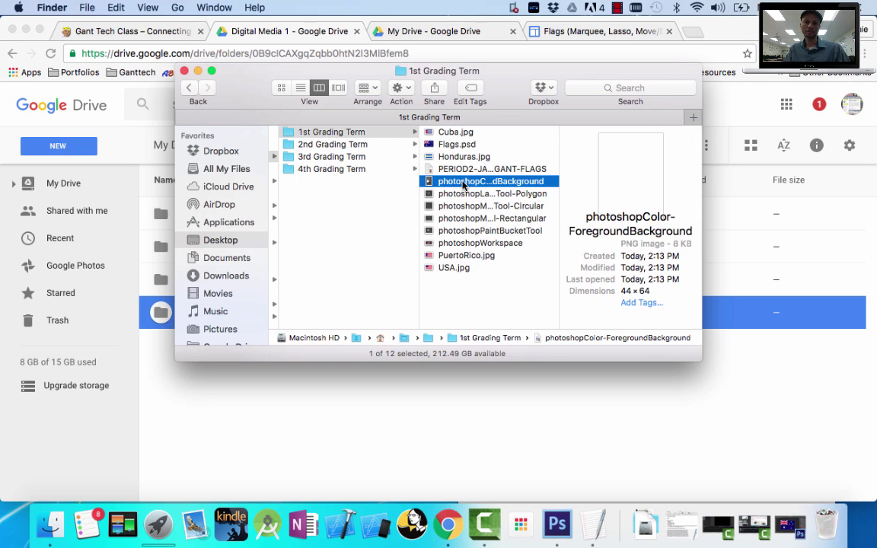
{"action": "key", "text": "Down"}
{"action": "key", "text": "Down"}
{"action": "key", "text": "Down"}
{"action": "key", "text": "Down"}
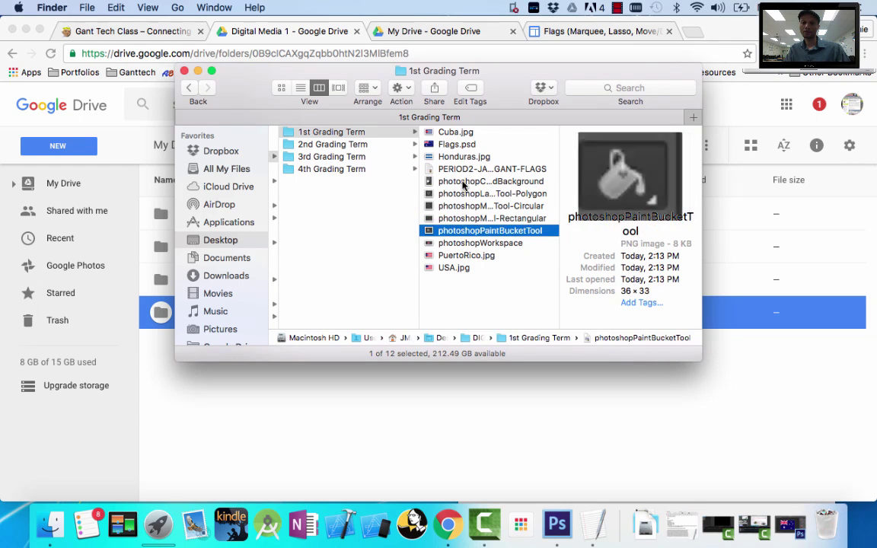
{"action": "key", "text": "Down"}
{"action": "key", "text": "Down"}
{"action": "key", "text": "Down"}
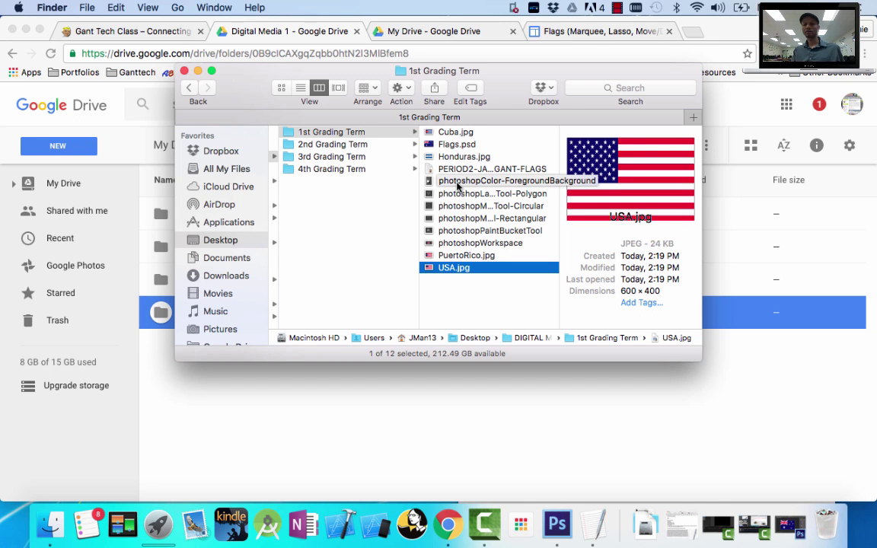
- Move the Finder window aside and open Drive's empty 1st Grading Term folder
{"action": "left_click_drag", "start_coordinate": [308, 82], "coordinate": [472, 177]}
{"action": "left_click", "coordinate": [210, 388]}
{"action": "double_click", "coordinate": [190, 221]}
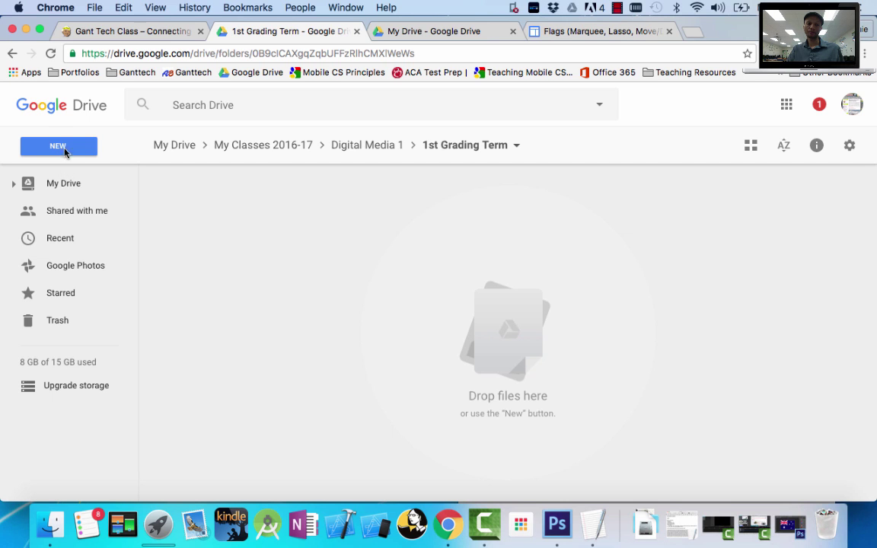
- Upload the 12 flag files, Cuba.jpg through USA.jpg, from the computer's 1st Grading Term folder
{"action": "left_click", "coordinate": [71, 148]}
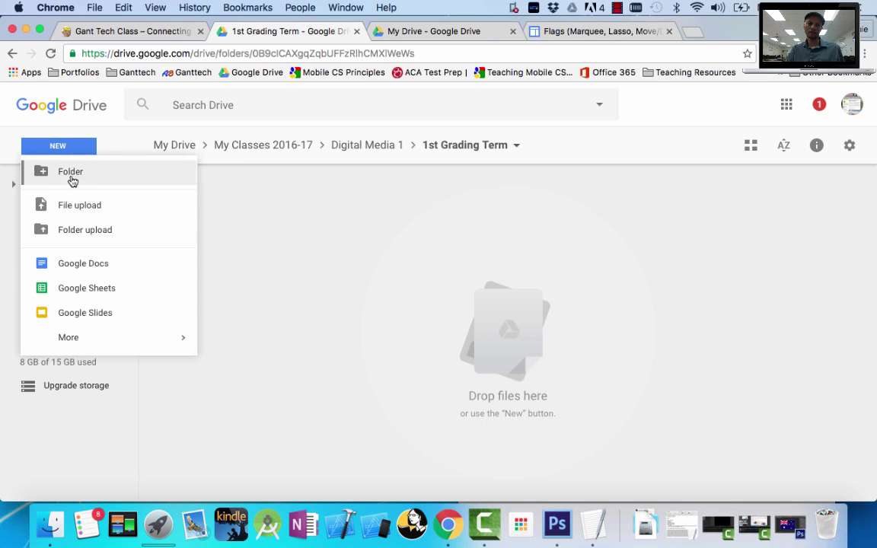
{"action": "left_click", "coordinate": [75, 206]}
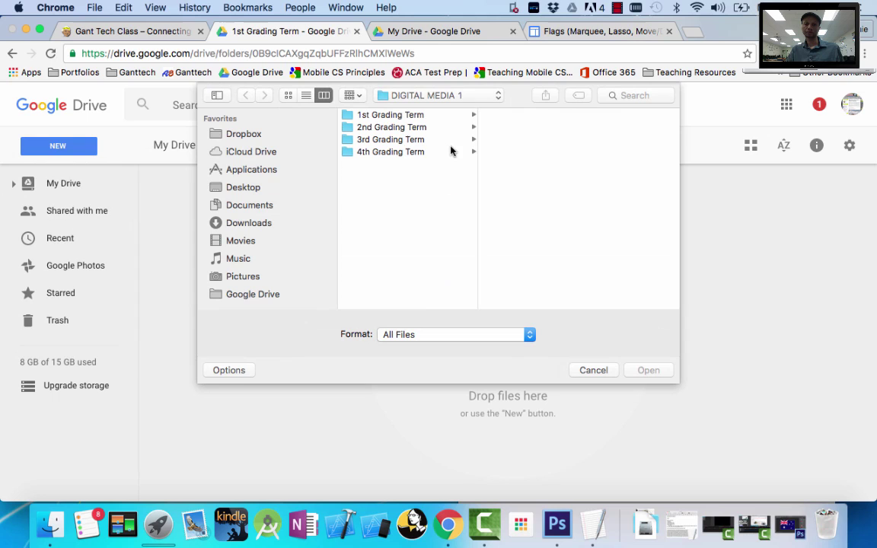
{"action": "left_click", "coordinate": [399, 128]}
{"action": "left_click", "coordinate": [396, 115]}
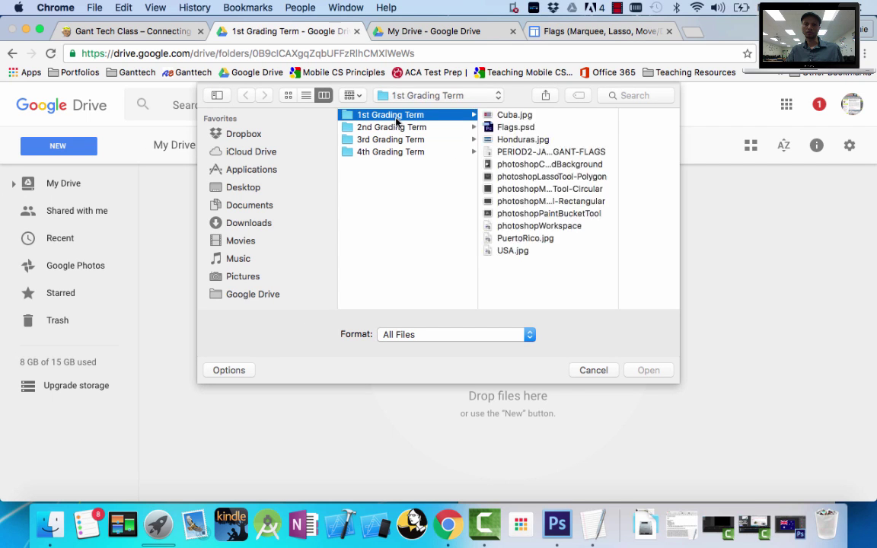
{"action": "left_click", "coordinate": [502, 115]}
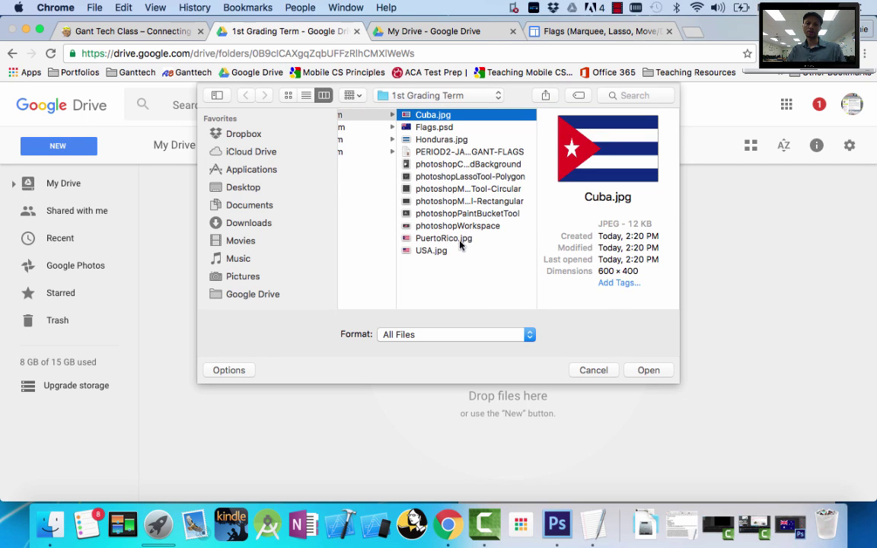
{"action": "left_click", "coordinate": [432, 251], "text": "shift"}
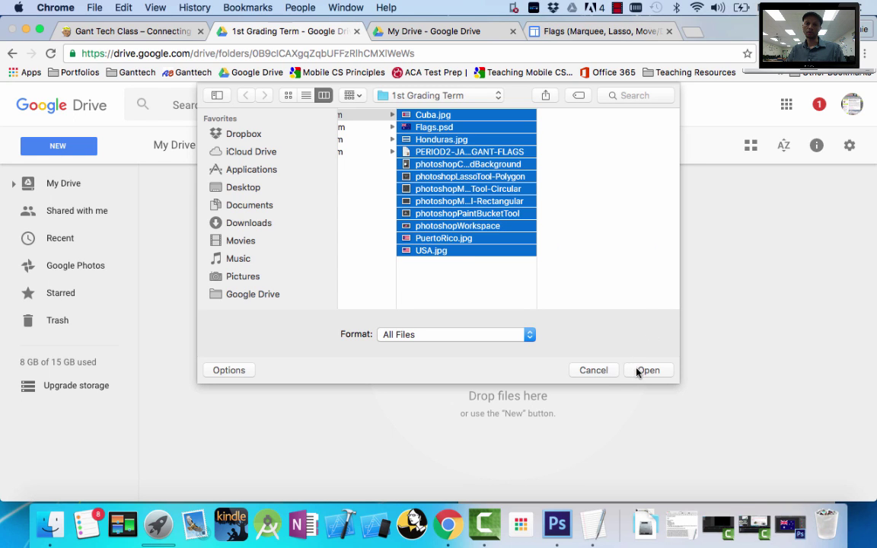
{"action": "left_click", "coordinate": [646, 371]}
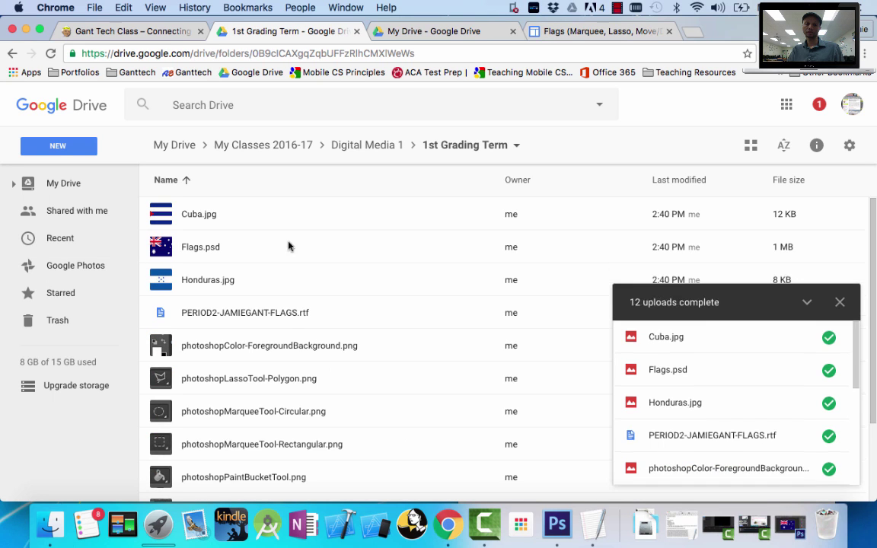
{"action": "scroll", "coordinate": [310, 291], "scroll_direction": "down", "scroll_amount": 3}
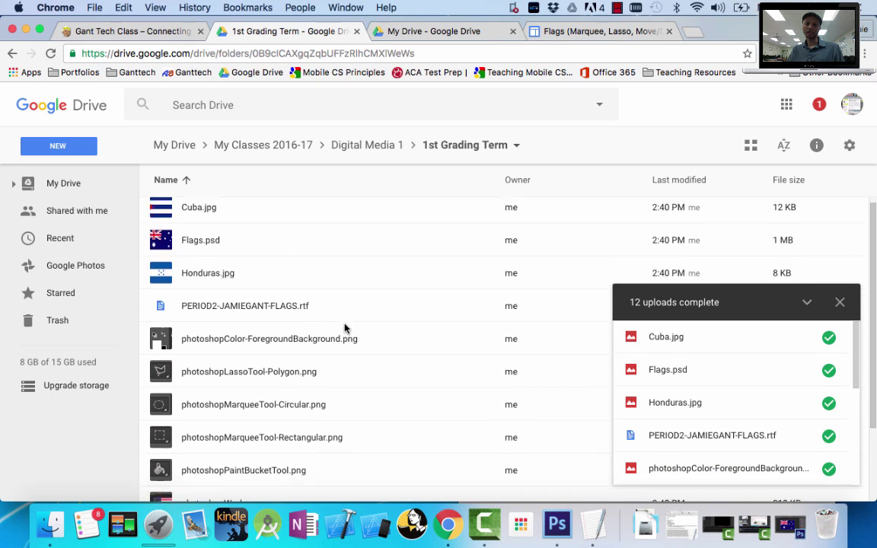
{"action": "left_click", "coordinate": [358, 146]}
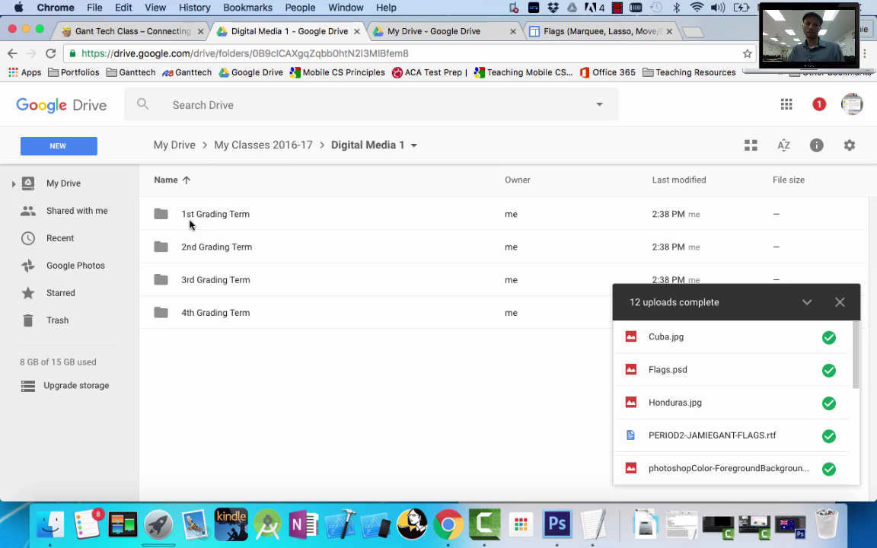
{"action": "left_click", "coordinate": [180, 219]}
{"action": "double_click", "coordinate": [180, 219]}
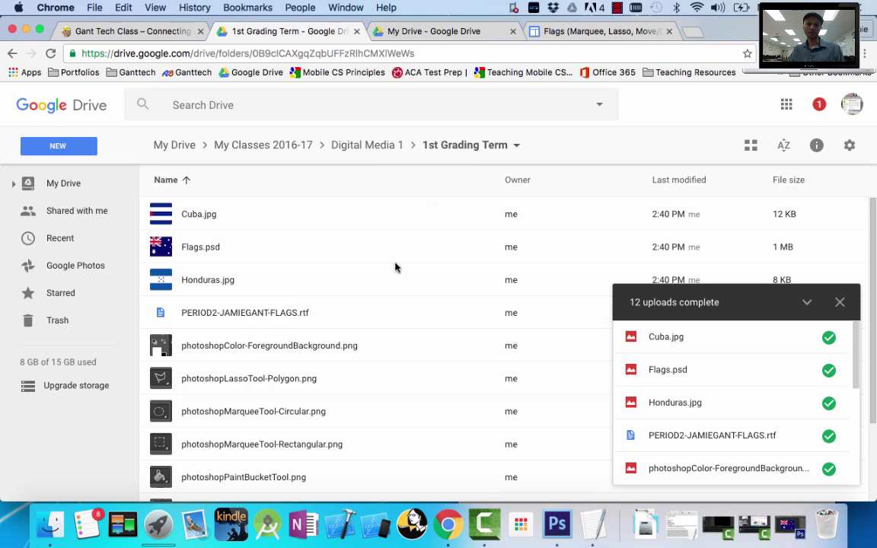
{"action": "left_click", "coordinate": [167, 213]}
{"action": "scroll", "coordinate": [205, 328], "scroll_direction": "down", "scroll_amount": 3}
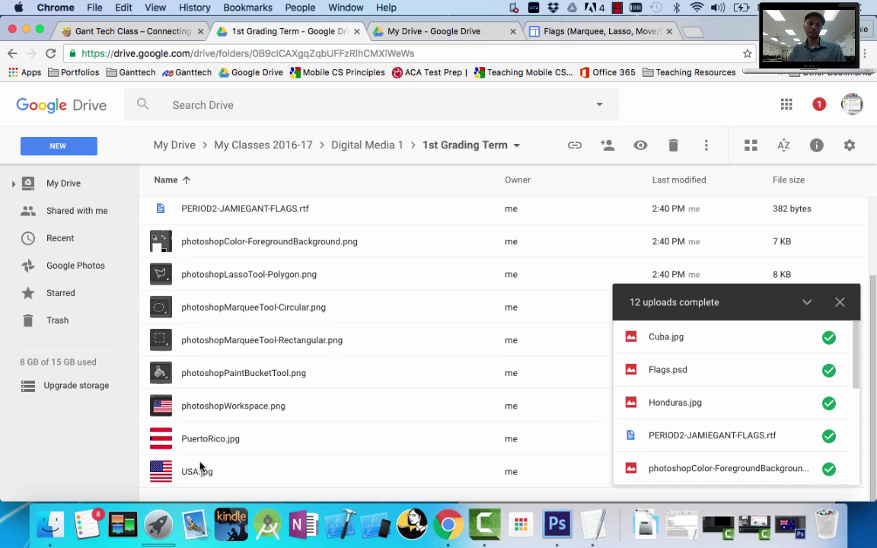
{"action": "left_click", "coordinate": [200, 502]}
{"action": "left_click", "coordinate": [200, 367]}
{"action": "scroll", "coordinate": [176, 471], "scroll_direction": "up", "scroll_amount": 3}
- Delete all 12 uploaded flag files from the Drive folder and dismiss the uploads panel
{"action": "key", "text": "super+a"}
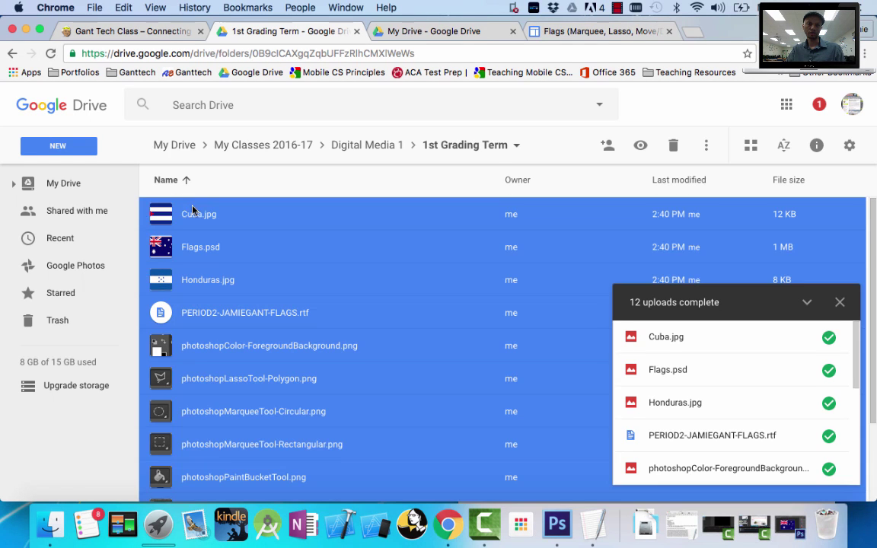
{"action": "left_click", "coordinate": [675, 146]}
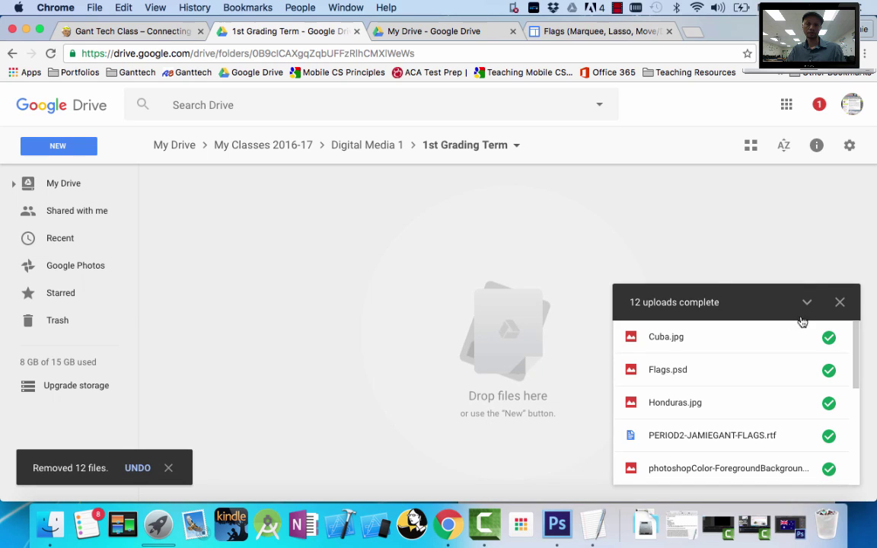
{"action": "left_click", "coordinate": [839, 302]}
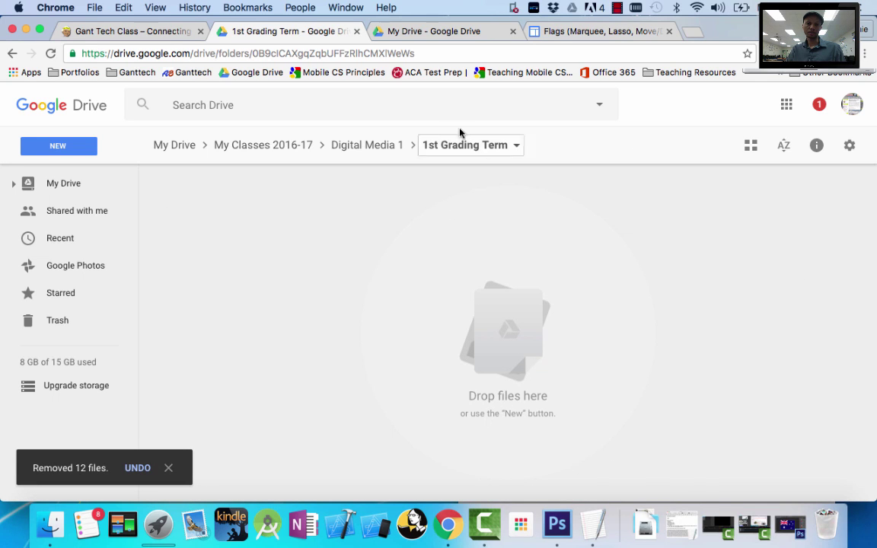
- Drag all 12 flag files from Finder into the Drive 1st Grading Term folder
{"action": "left_click", "coordinate": [45, 533]}
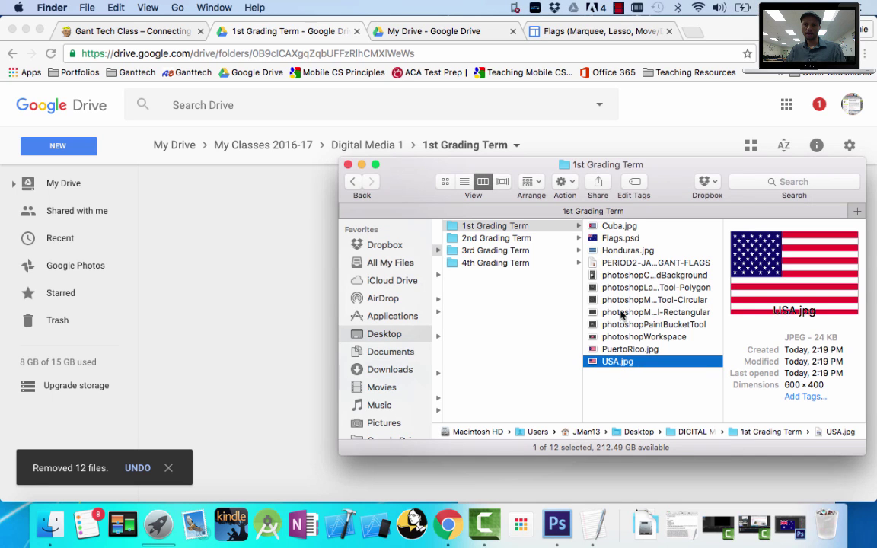
{"action": "key", "text": "super+a"}
{"action": "left_click_drag", "start_coordinate": [617, 251], "coordinate": [247, 263]}
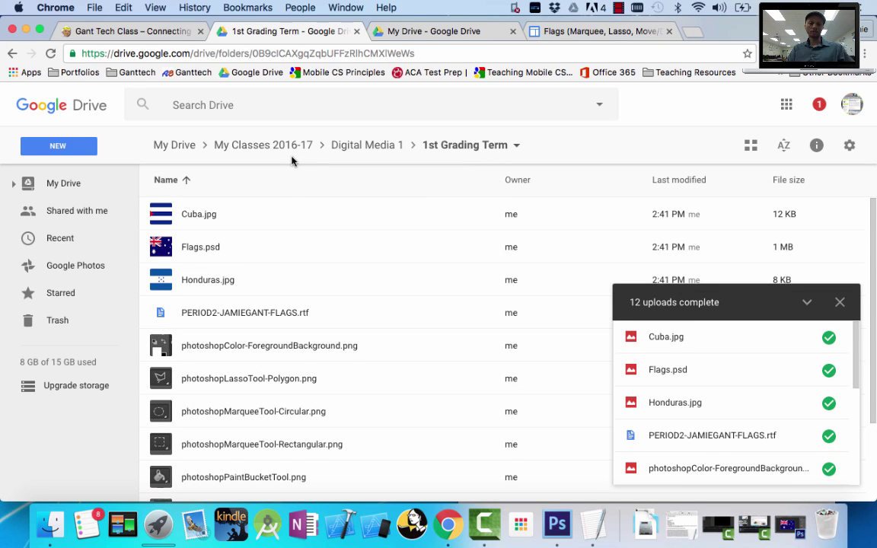
- Return to My Classes 2016-17 via the breadcrumb, after briefly reopening Digital Media 1
{"action": "left_click", "coordinate": [244, 144]}
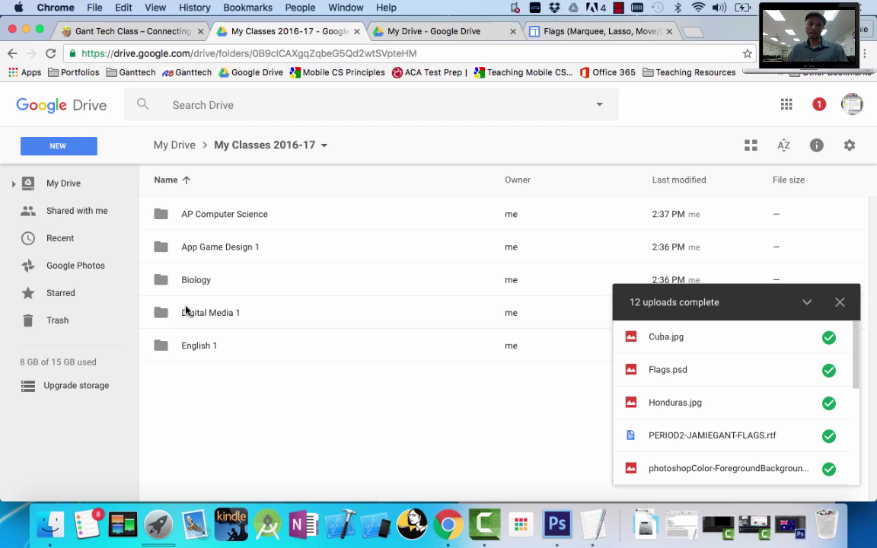
{"action": "double_click", "coordinate": [161, 314]}
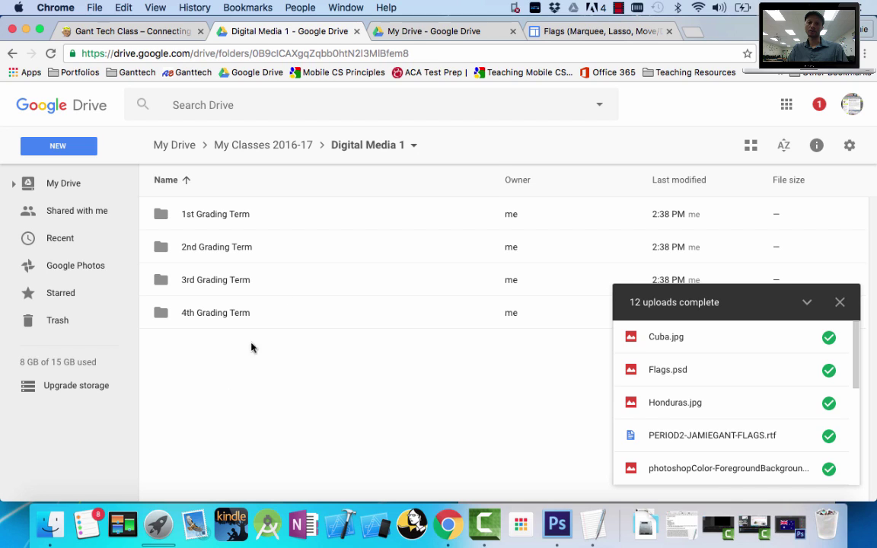
{"action": "left_click", "coordinate": [278, 153]}
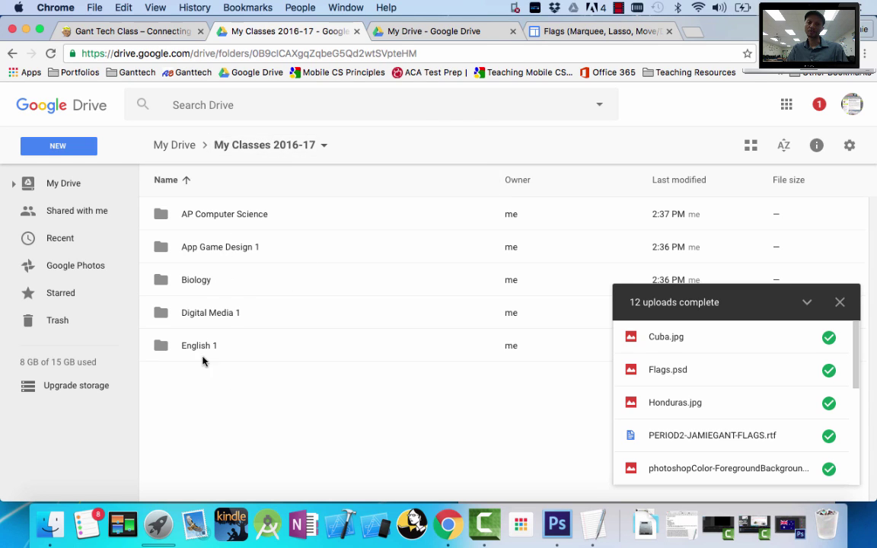